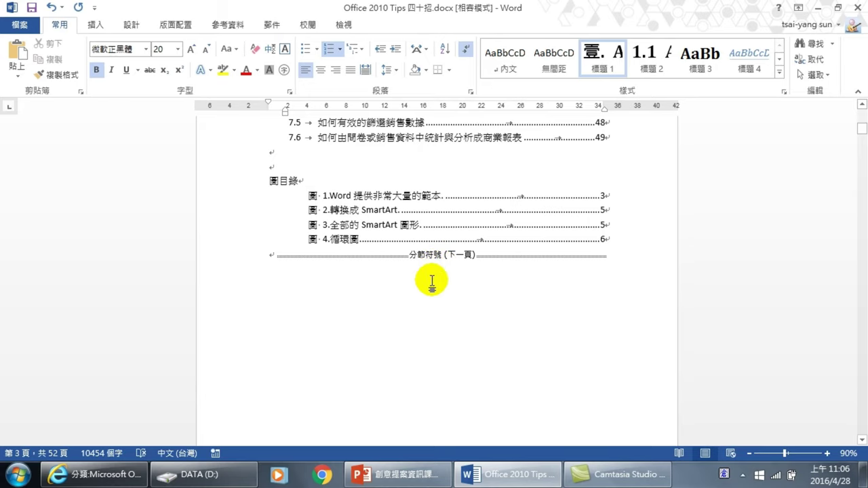
Step: Scroll to page 4, where chapter 壹. 成功簡報關鍵篇 begins after the section break
scroll(442, 266, "down", 4)
scroll(437, 271, "down", 5)
scroll(434, 279, "down", 3)
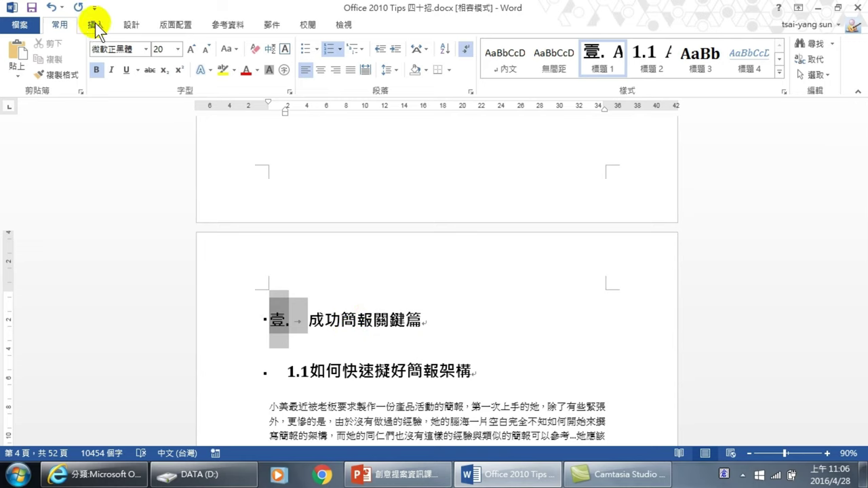
Step: Insert a Plain Number 2 centred page number at the bottom of the pages
left_click(97, 26)
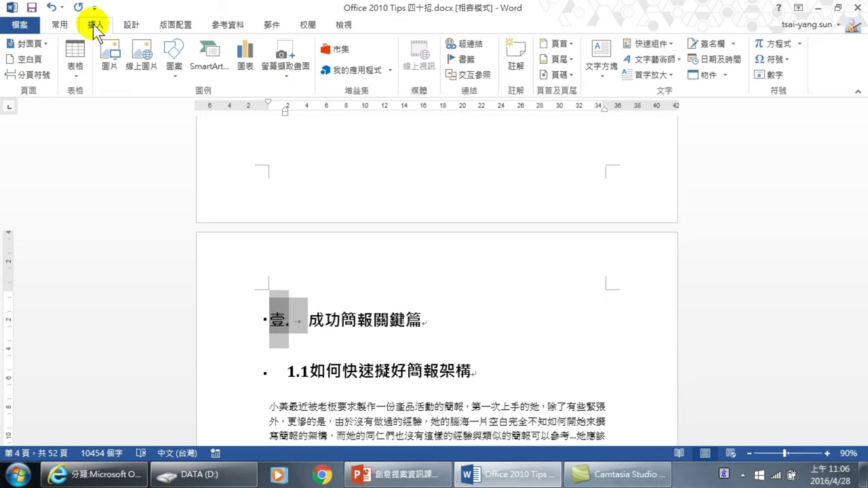
left_click(571, 73)
mouse_move(579, 108)
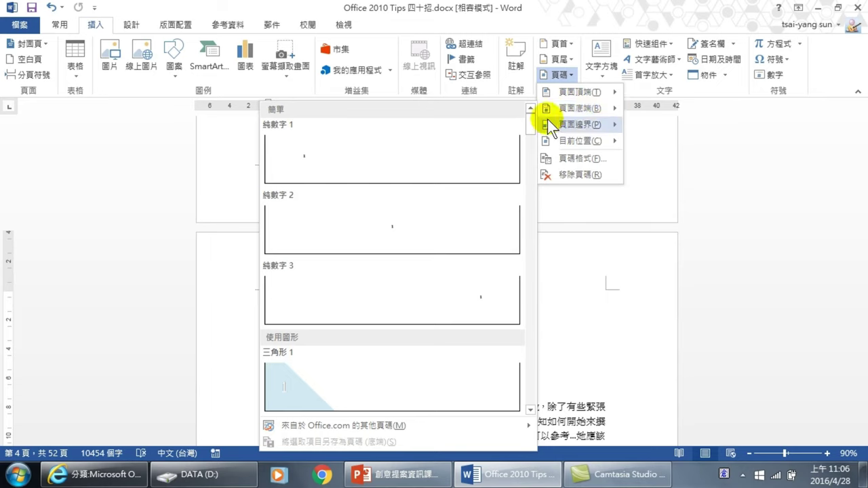
left_click(395, 229)
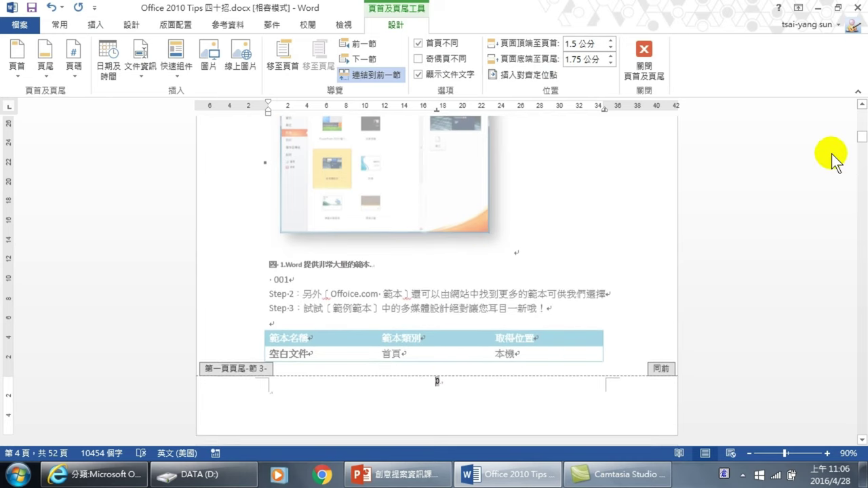
left_click_drag(862, 137, 859, 117)
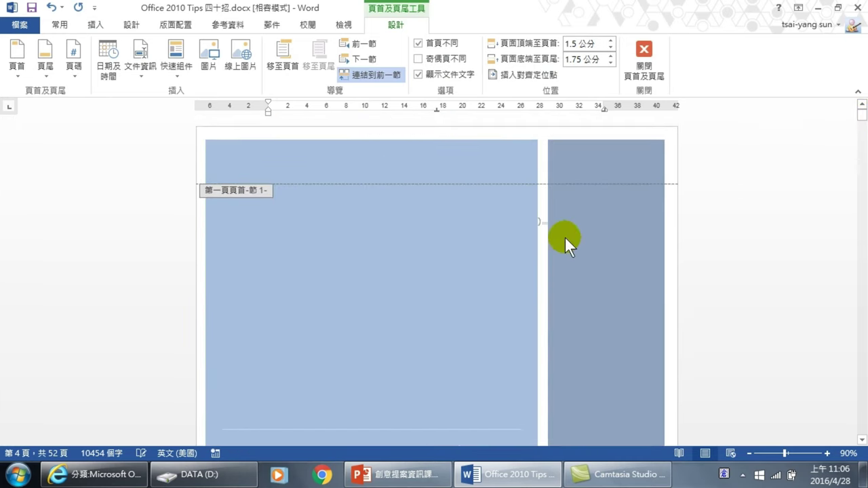
scroll(354, 177, "down", 3)
scroll(443, 257, "down", 6)
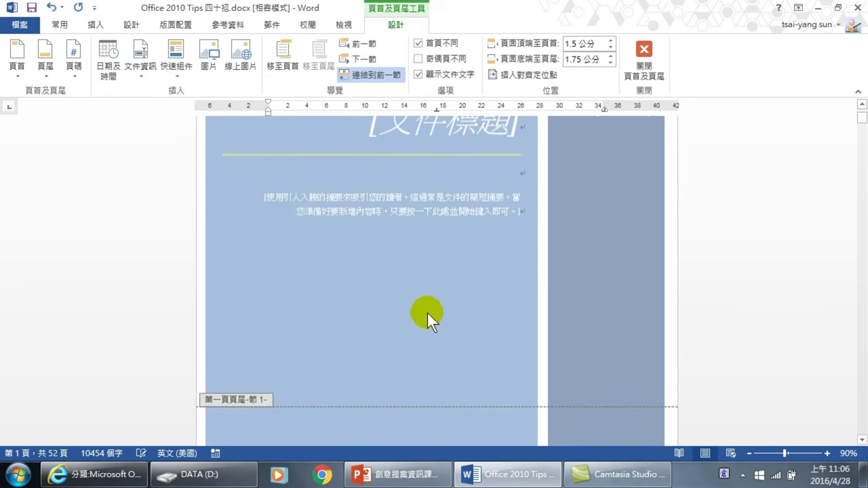
scroll(427, 311, "down", 2)
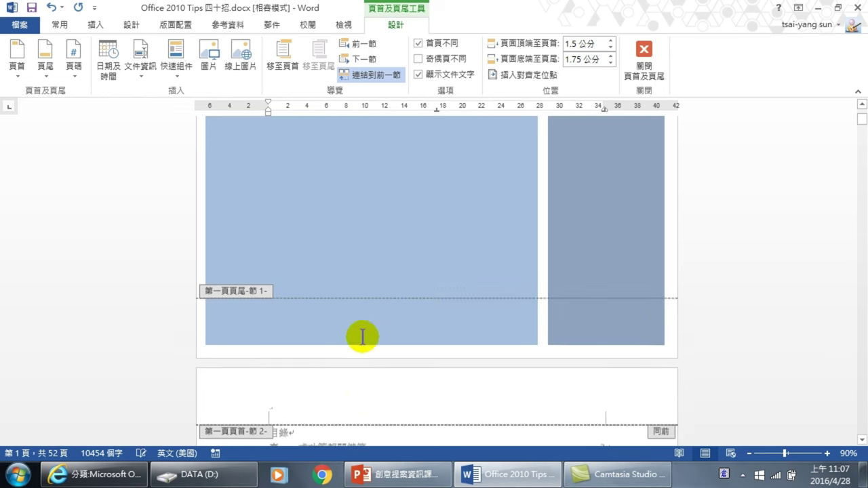
scroll(360, 335, "down", 2)
scroll(366, 332, "down", 4)
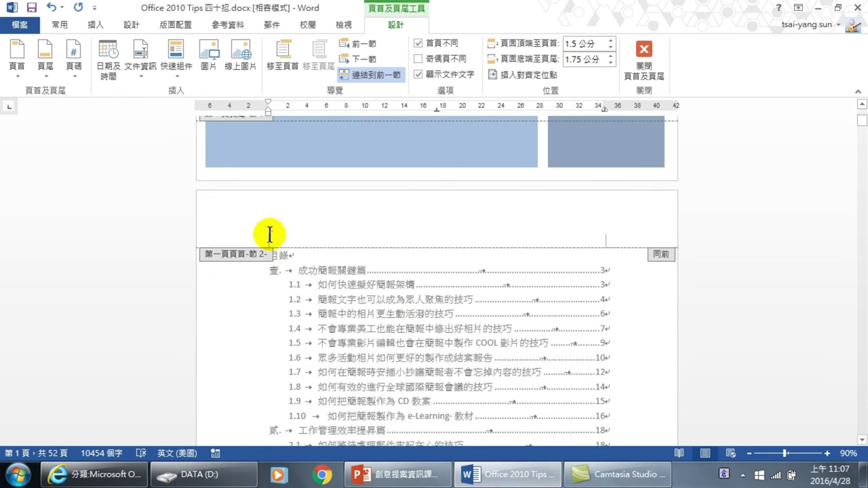
scroll(353, 264, "down", 1)
scroll(434, 312, "down", 5)
scroll(457, 345, "down", 6)
scroll(457, 350, "down", 2)
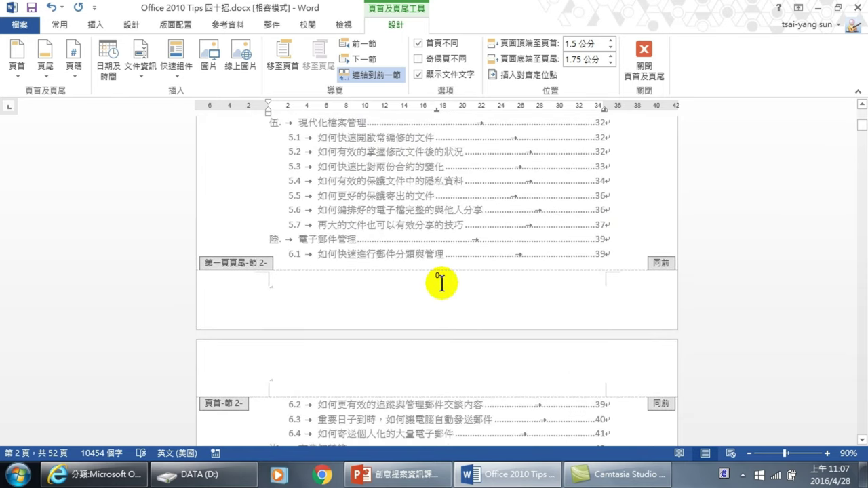
scroll(444, 289, "down", 2)
scroll(449, 292, "down", 5)
scroll(436, 286, "down", 3)
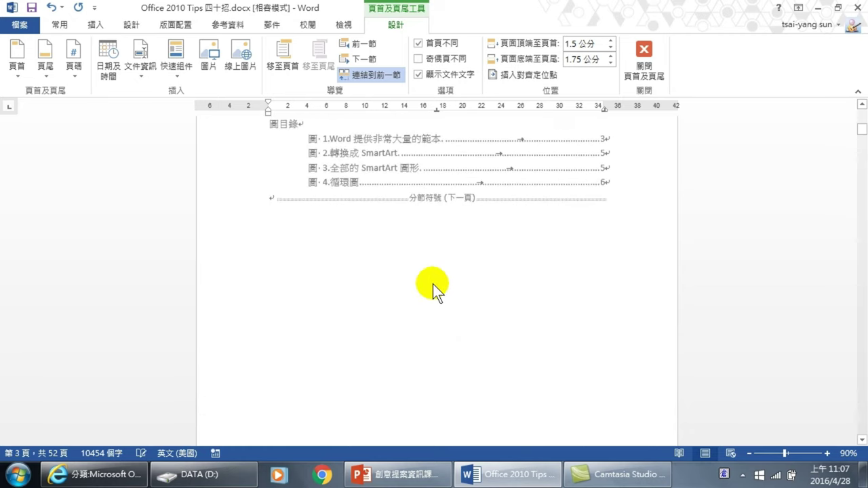
scroll(434, 293, "down", 5)
scroll(434, 293, "down", 3)
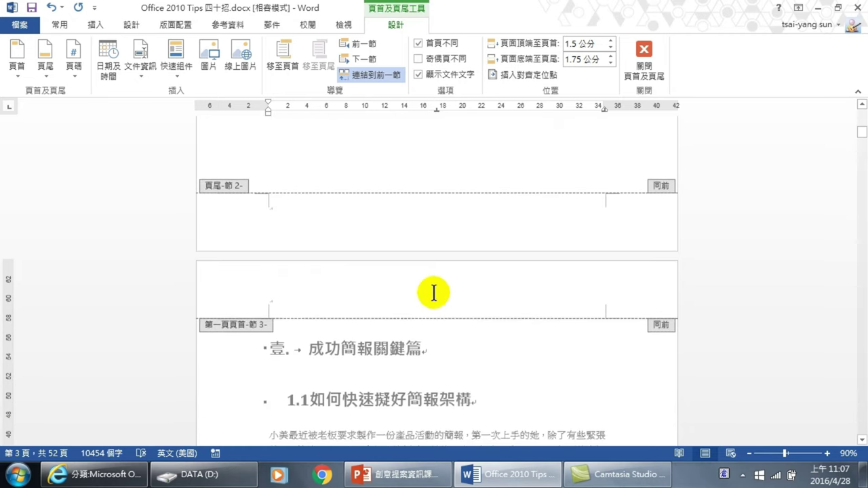
scroll(434, 293, "down", 2)
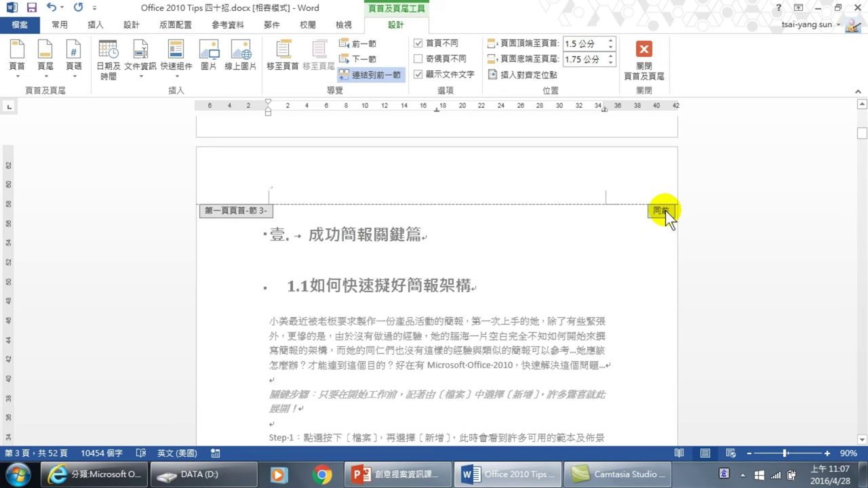
scroll(434, 271, "down", 4)
scroll(431, 319, "down", 4)
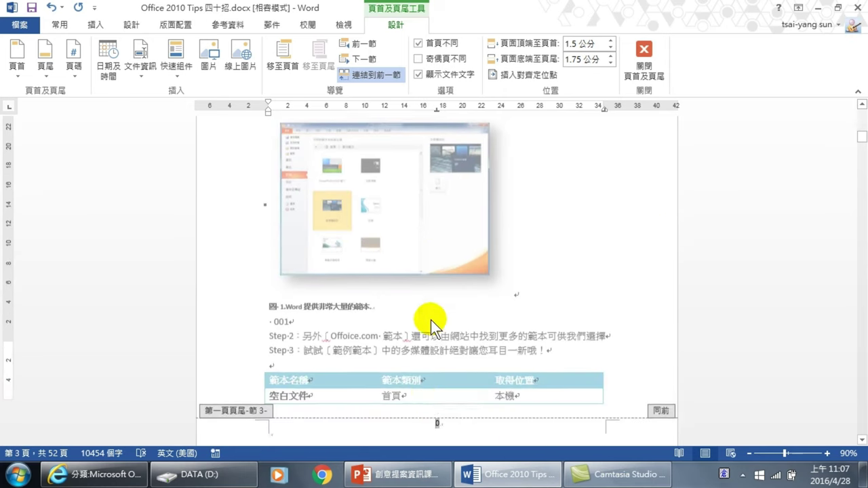
scroll(431, 319, "down", 4)
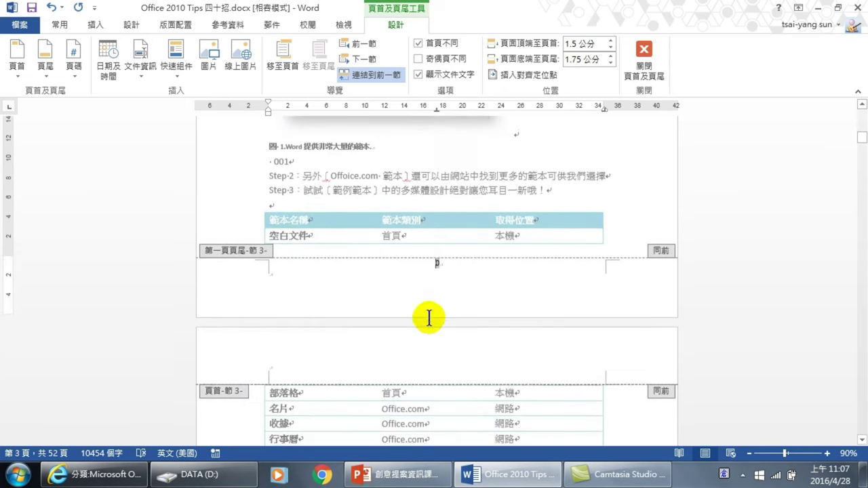
double_click(436, 261)
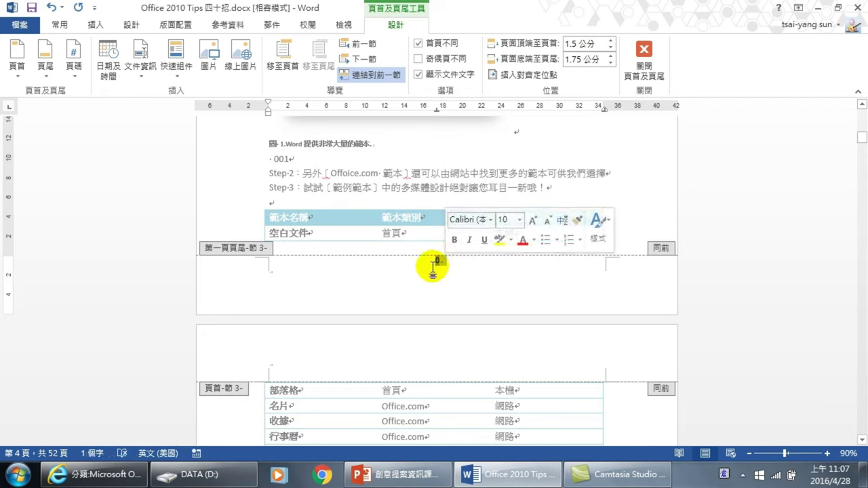
left_click(433, 264)
double_click(436, 262)
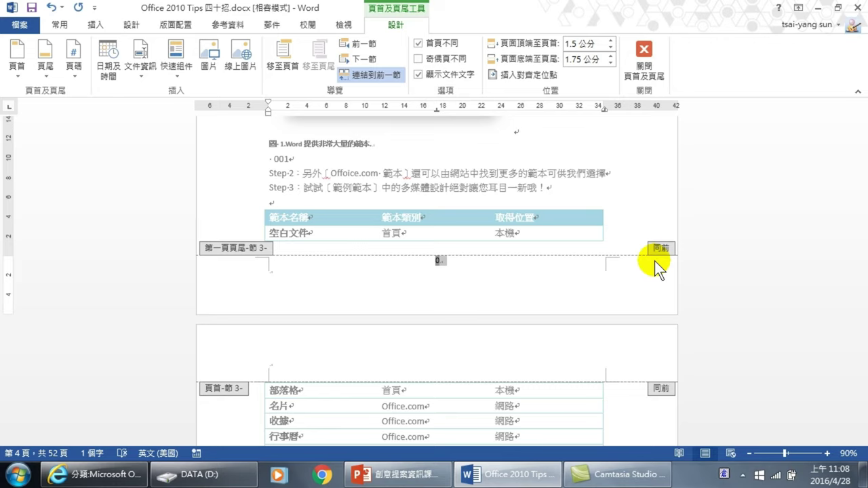
Step: Unlink section 3's footer from the previous section and select its page number 0
left_click(369, 74)
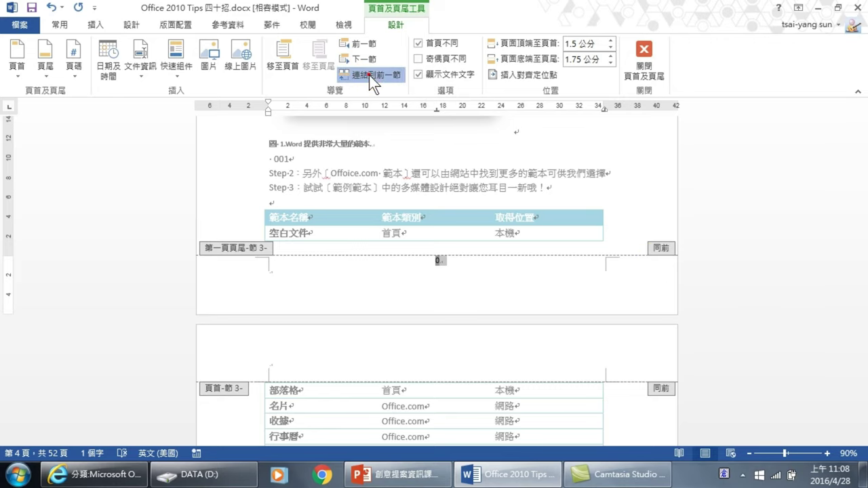
left_click(434, 385)
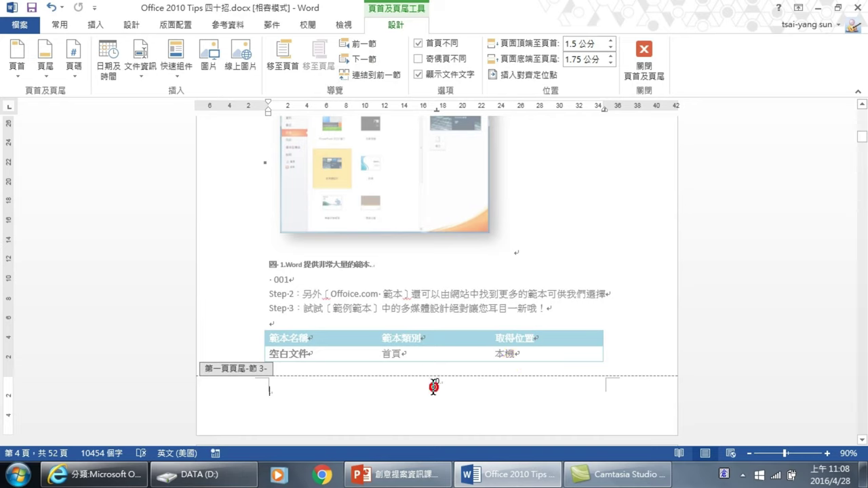
double_click(438, 382)
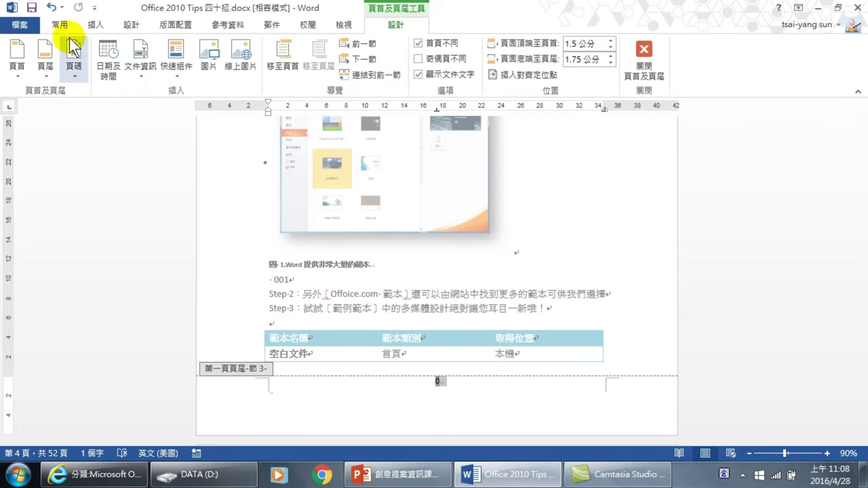
Step: Set section 3's page numbering to start at 1
left_click(74, 67)
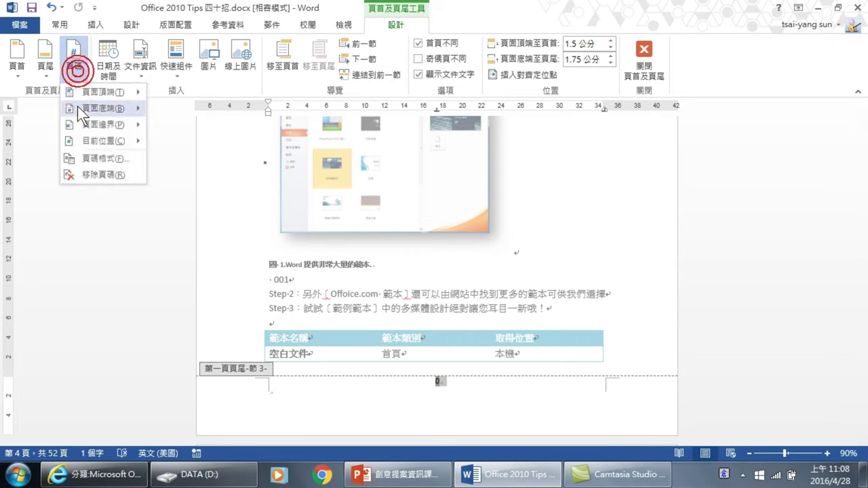
left_click(98, 159)
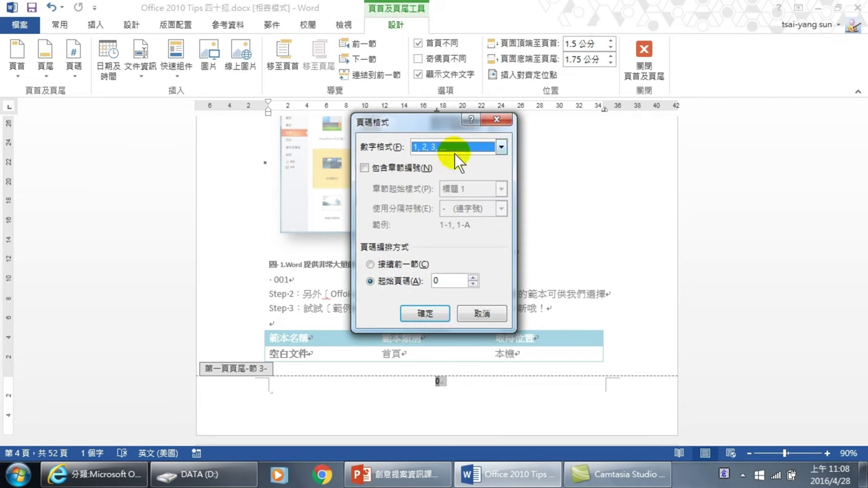
left_click(472, 277)
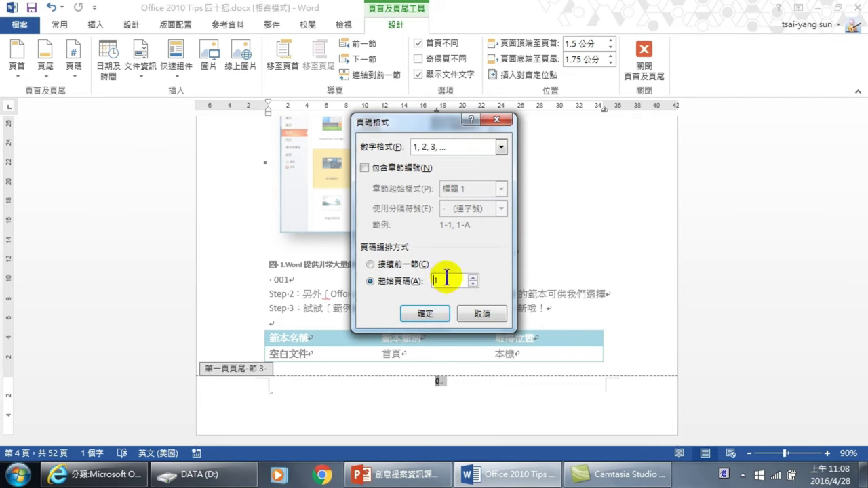
left_click(425, 313)
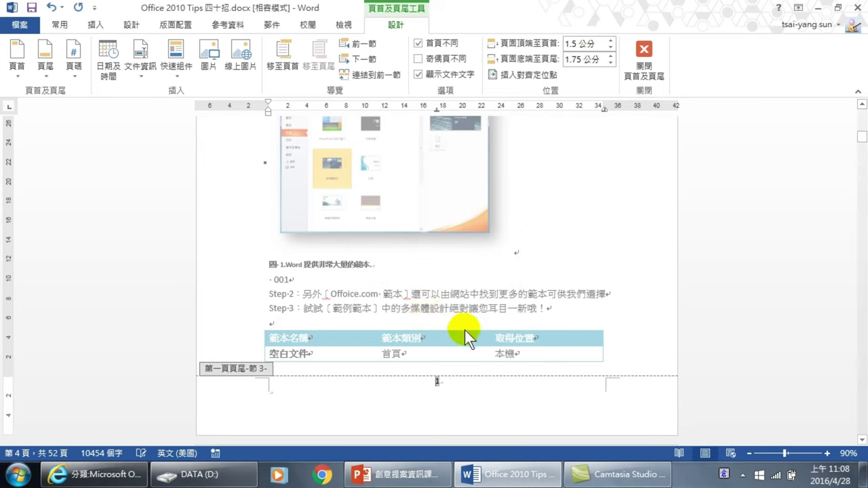
Step: Move to page 5 and open section 3's empty footer for editing
scroll(469, 365, "up", 3)
scroll(469, 365, "up", 4)
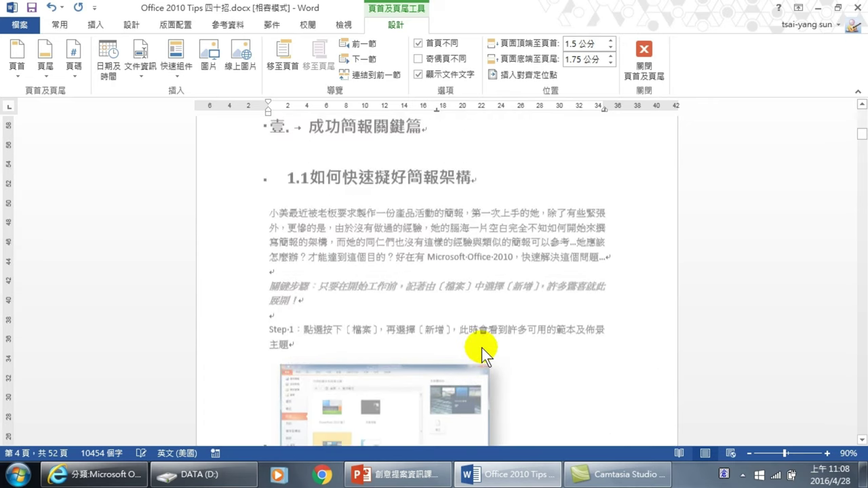
scroll(482, 347, "up", 5)
scroll(413, 229, "up", 1)
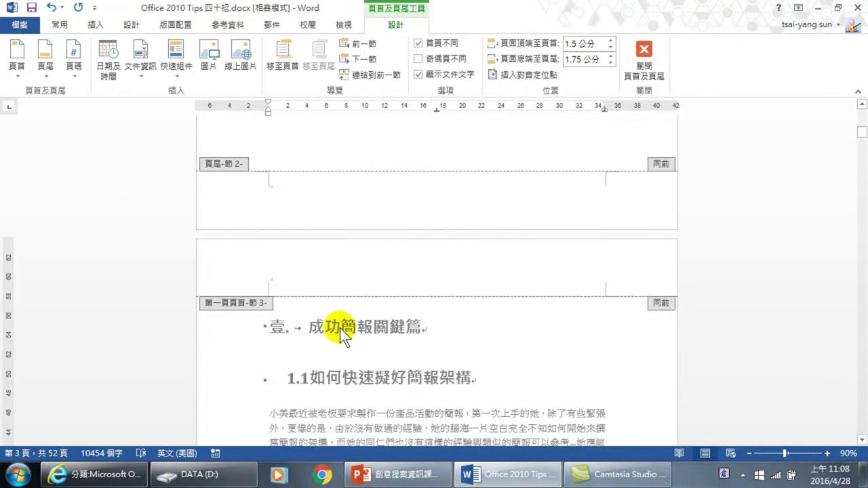
scroll(419, 308, "down", 3)
scroll(455, 316, "down", 6)
scroll(465, 320, "down", 4)
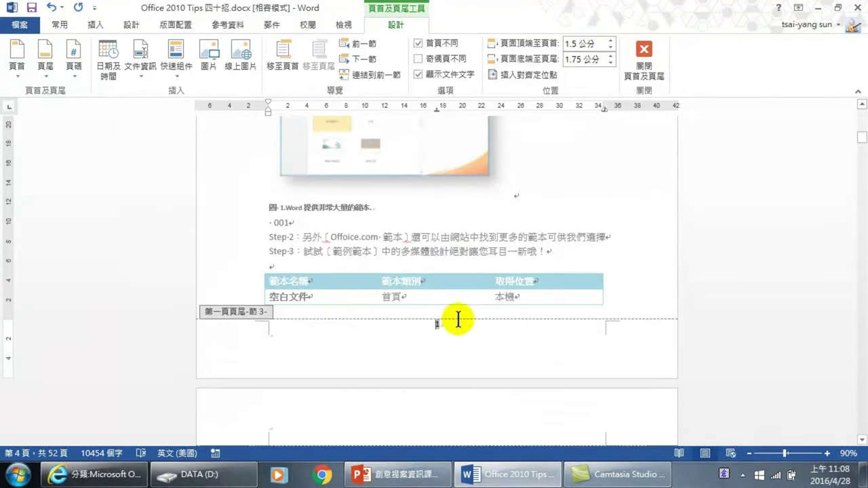
scroll(439, 331, "down", 5)
scroll(438, 332, "down", 5)
scroll(438, 332, "down", 5)
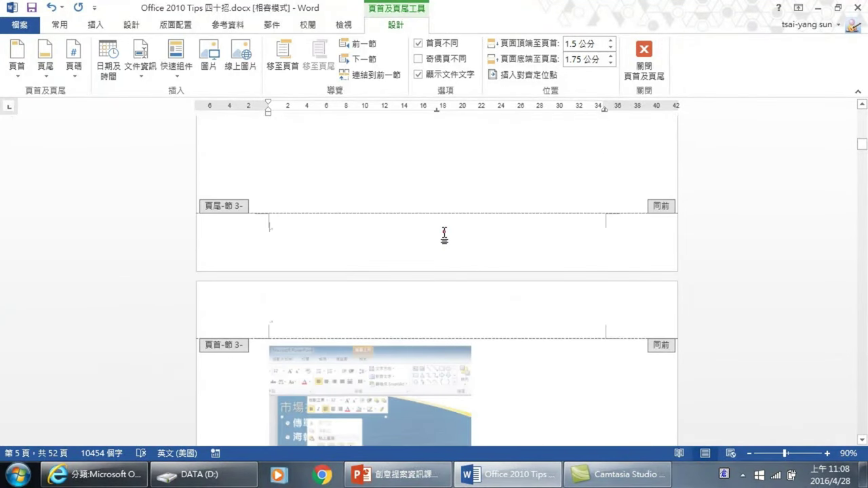
left_click(430, 234)
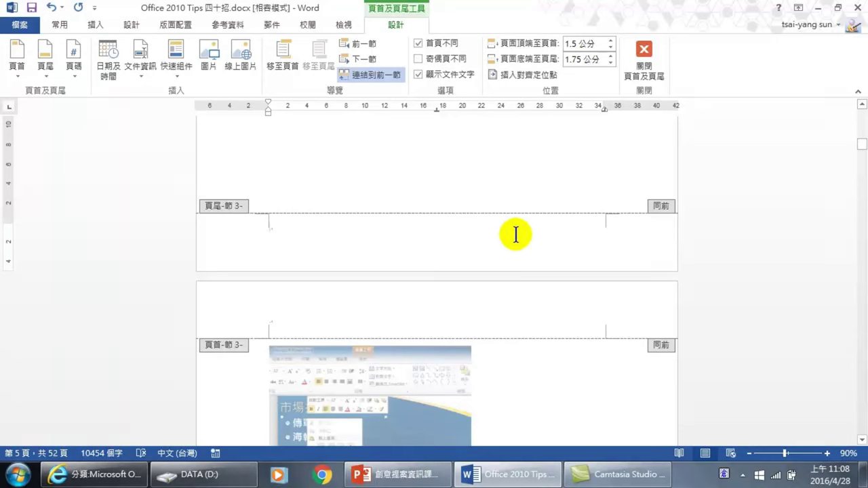
Step: Add a Plain Number 2 page number to the page-5 footer and unlink it from the previous section
left_click(96, 25)
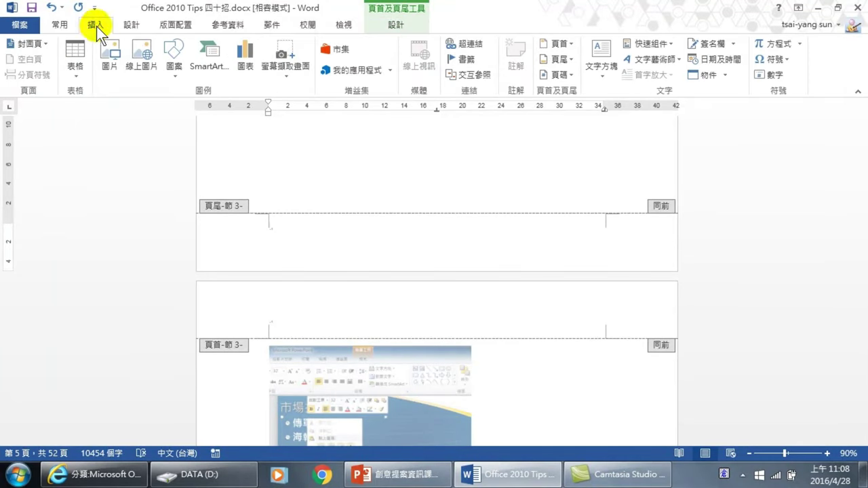
left_click(569, 58)
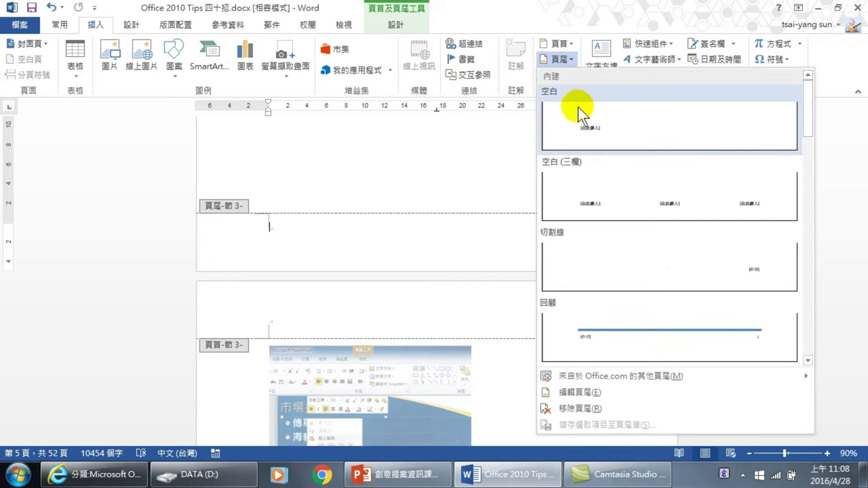
left_click(567, 59)
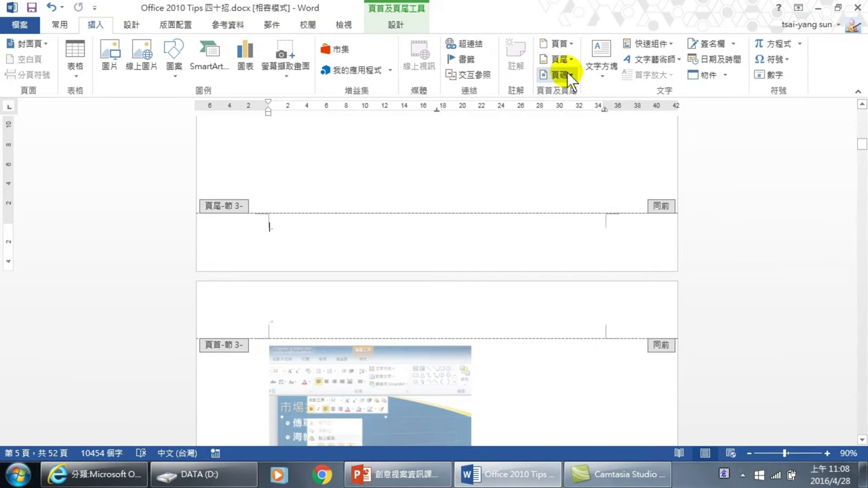
left_click(566, 72)
mouse_move(580, 108)
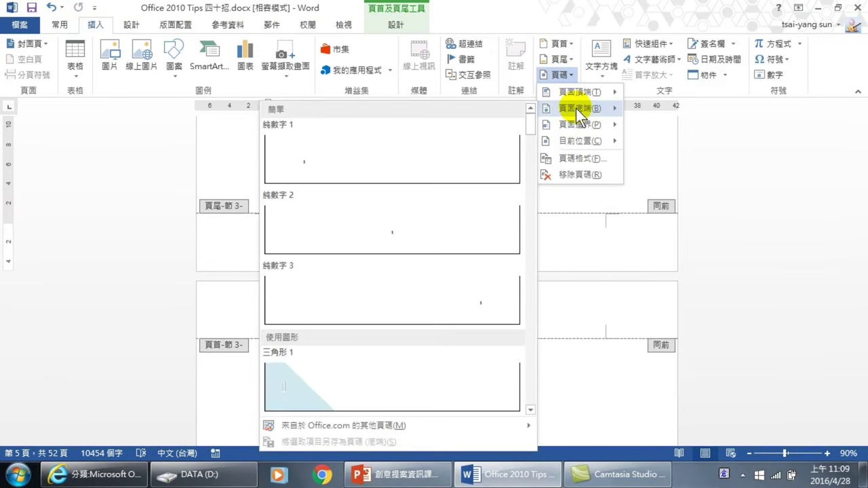
left_click(411, 229)
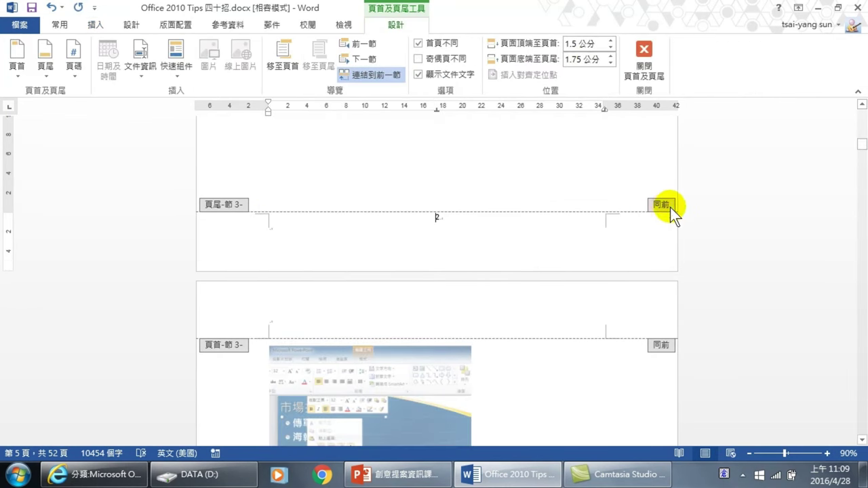
left_click(379, 72)
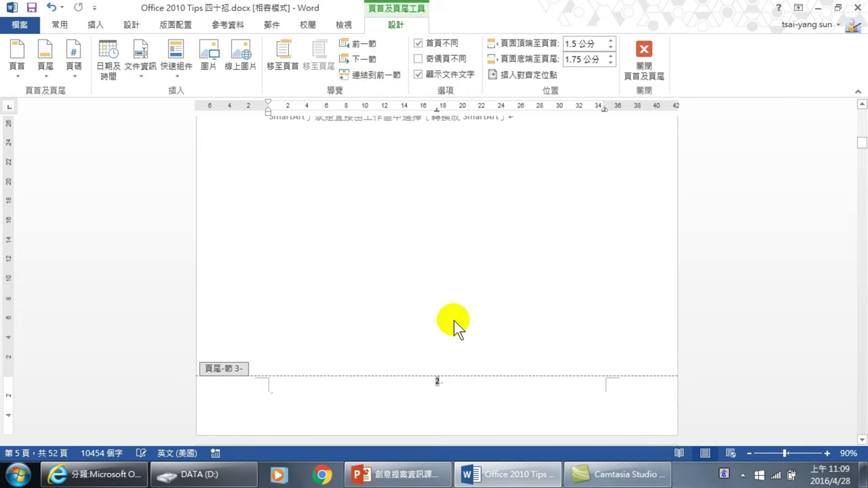
scroll(443, 321, "up", 5)
scroll(444, 302, "up", 2)
scroll(407, 308, "up", 1)
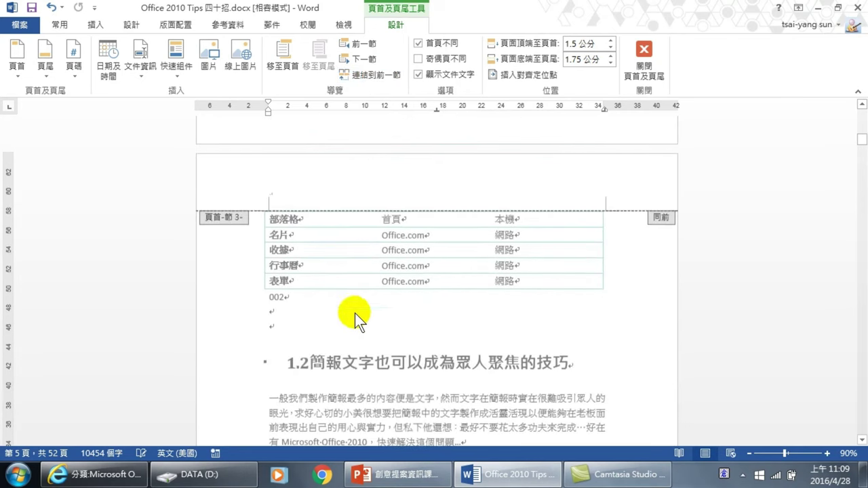
scroll(453, 312, "down", 5)
scroll(453, 312, "down", 3)
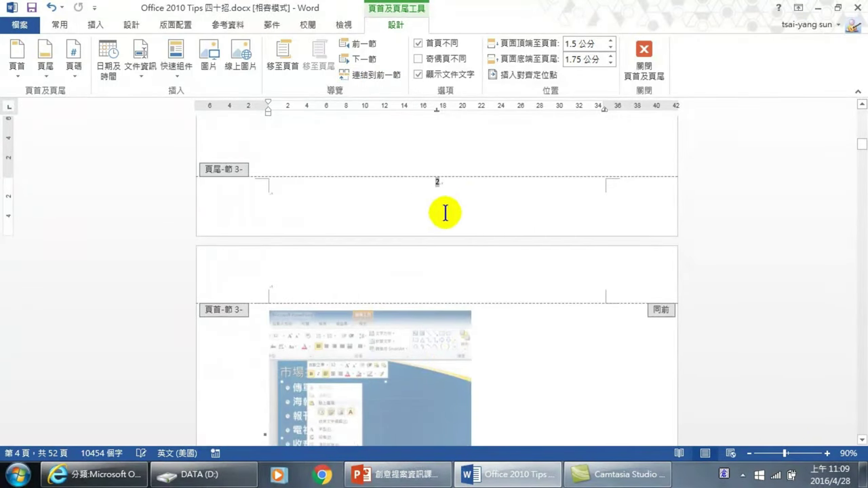
scroll(453, 312, "down", 3)
scroll(451, 314, "down", 5)
scroll(450, 310, "down", 3)
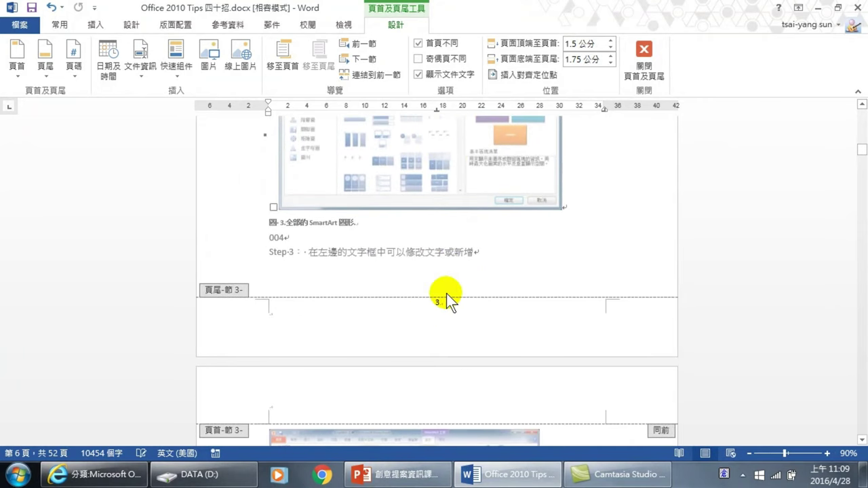
scroll(445, 312, "down", 5)
scroll(437, 313, "down", 3)
scroll(434, 315, "down", 3)
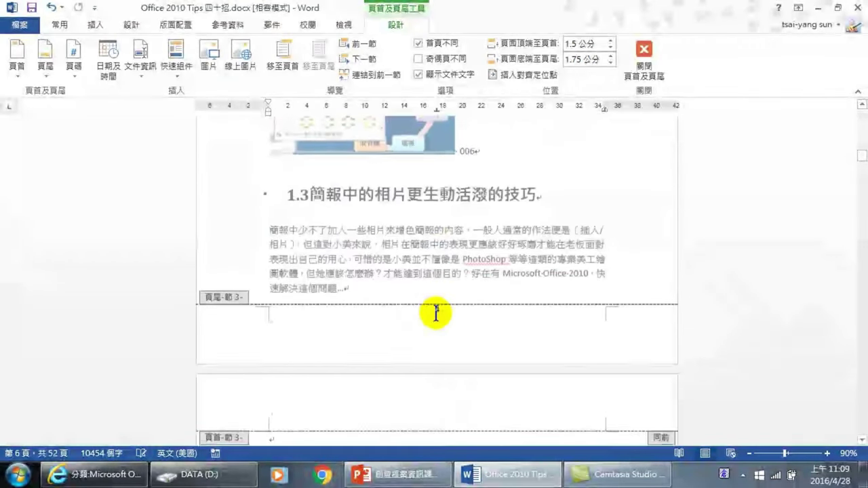
scroll(427, 326, "down", 1)
left_click(464, 322)
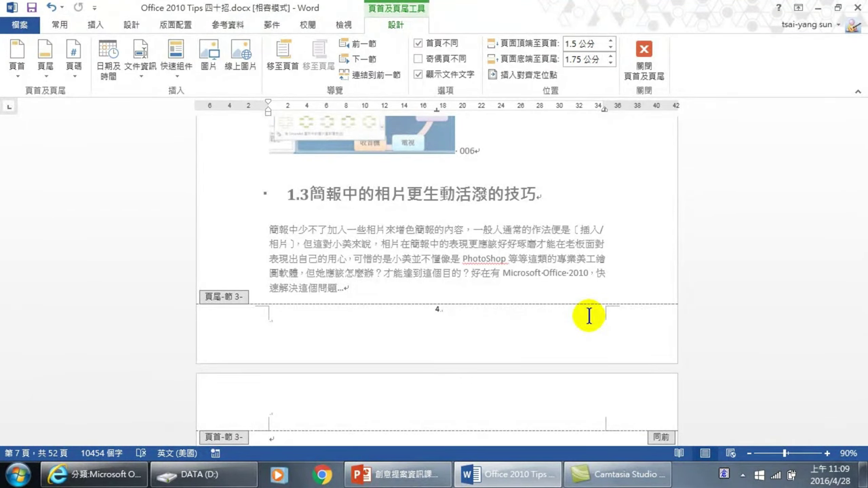
scroll(466, 285, "up", 3)
scroll(441, 252, "up", 5)
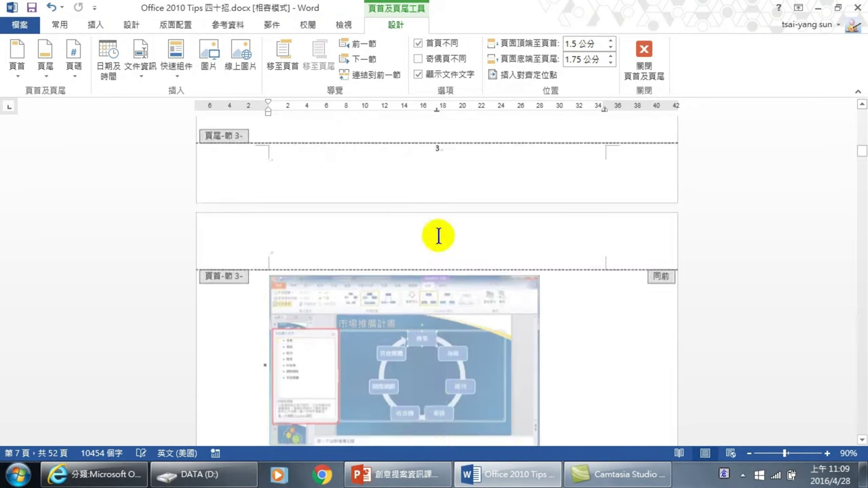
scroll(441, 233, "up", 5)
scroll(437, 225, "up", 5)
scroll(442, 205, "up", 5)
scroll(423, 224, "up", 5)
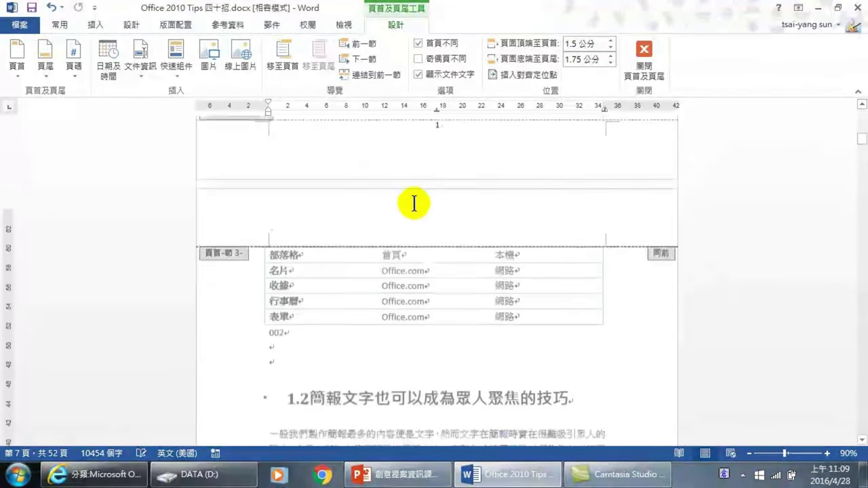
scroll(412, 202, "up", 3)
scroll(407, 231, "up", 5)
scroll(408, 245, "up", 5)
scroll(421, 251, "up", 5)
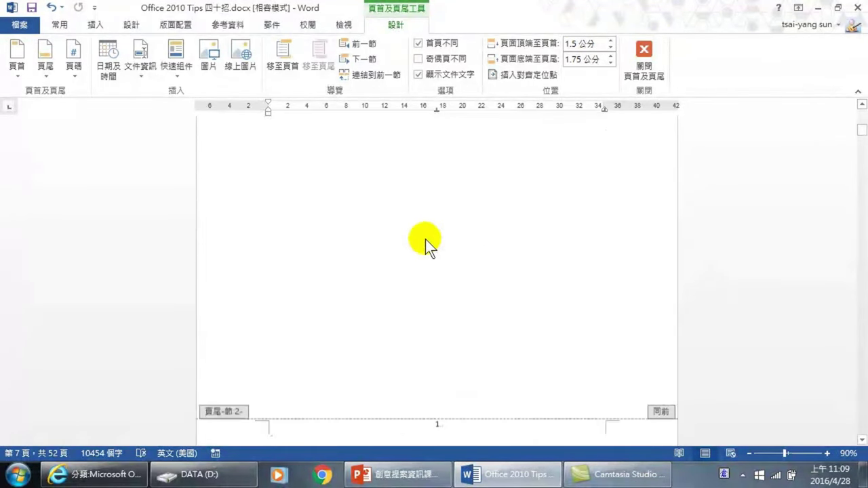
scroll(427, 241, "up", 5)
scroll(426, 238, "up", 5)
scroll(444, 204, "up", 5)
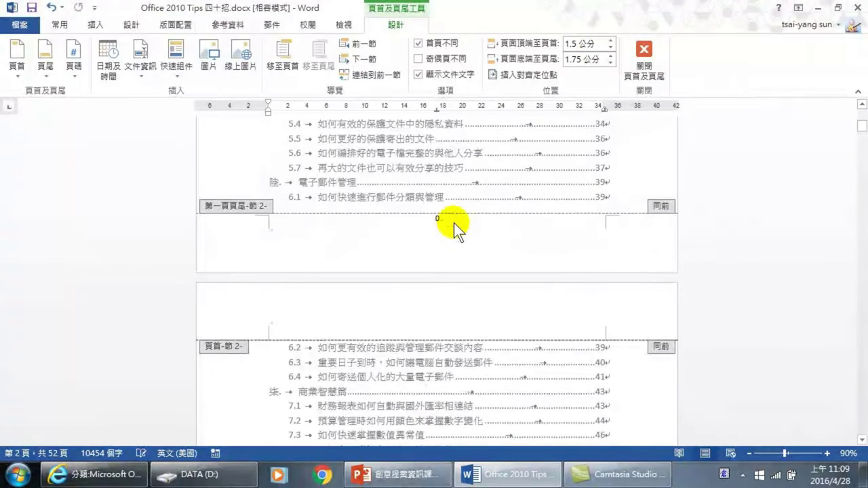
scroll(456, 227, "up", 3)
scroll(453, 244, "up", 2)
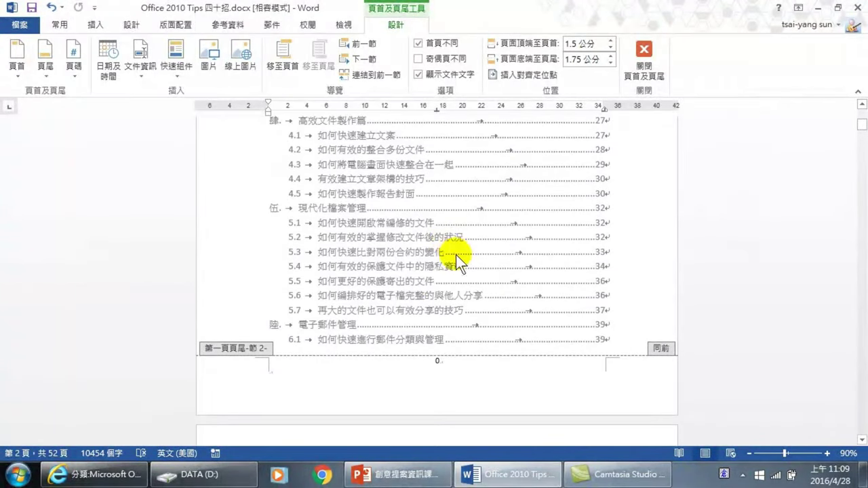
double_click(435, 360)
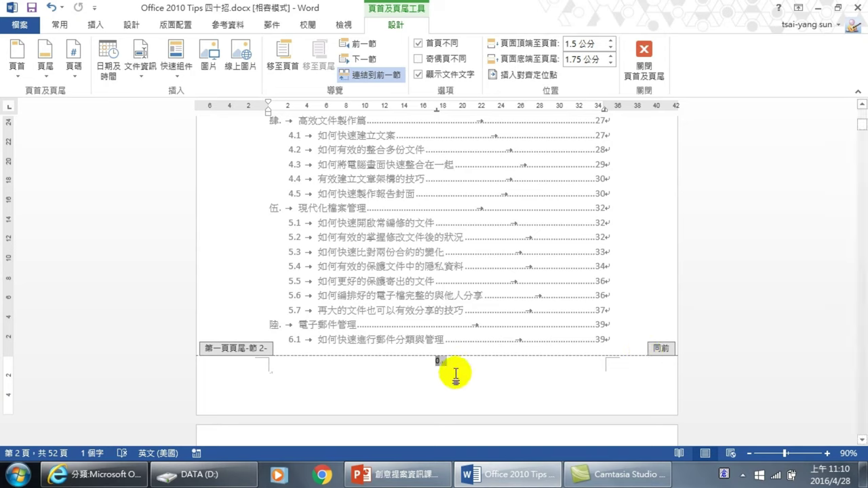
Step: Unlink the contents page footer from the previous section and select its page number 0
left_click(371, 72)
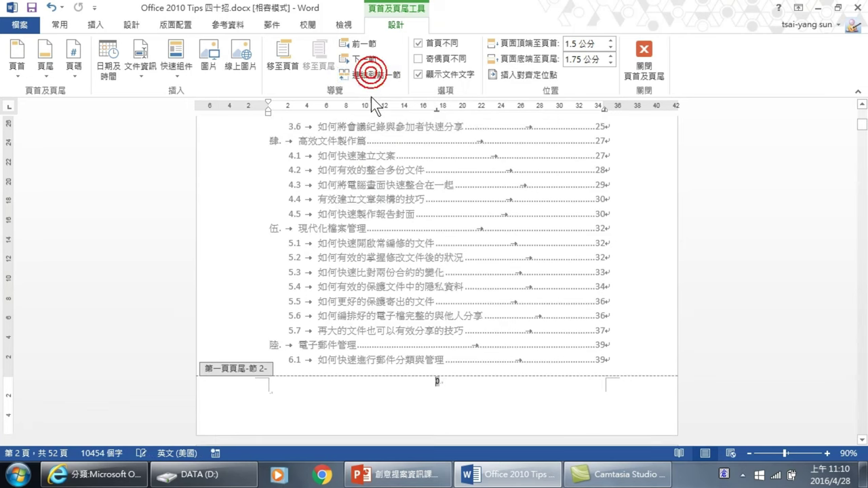
left_click(437, 384)
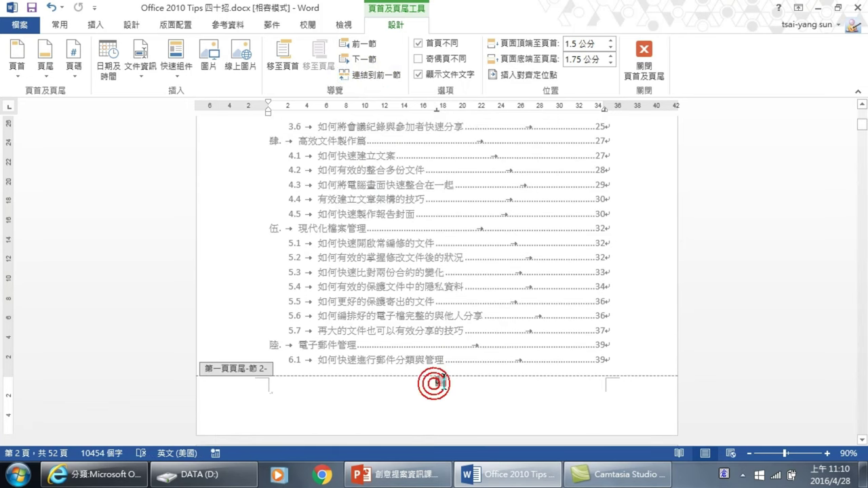
double_click(438, 382)
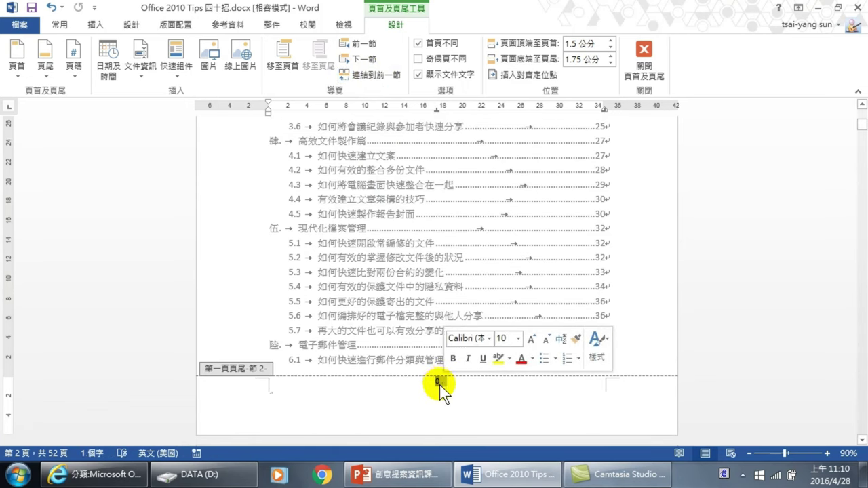
Step: Format section 2 page numbers as lowercase roman numerals (i, ii, iii) starting at i
left_click(74, 68)
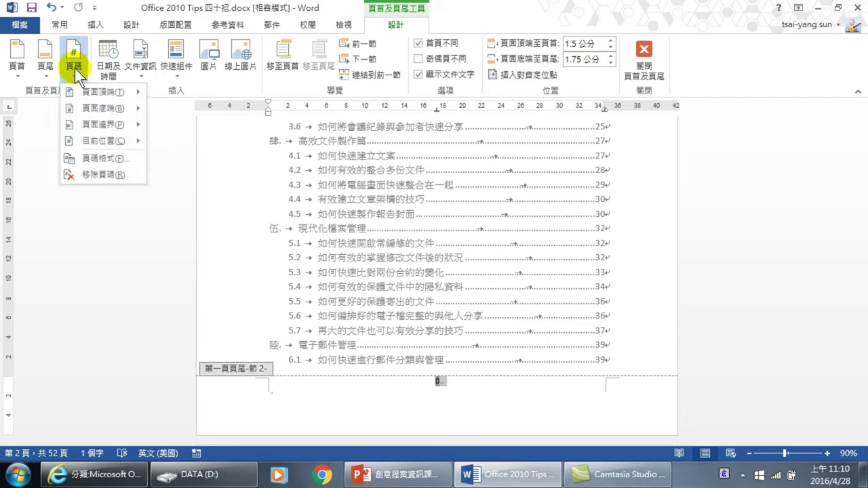
left_click(102, 158)
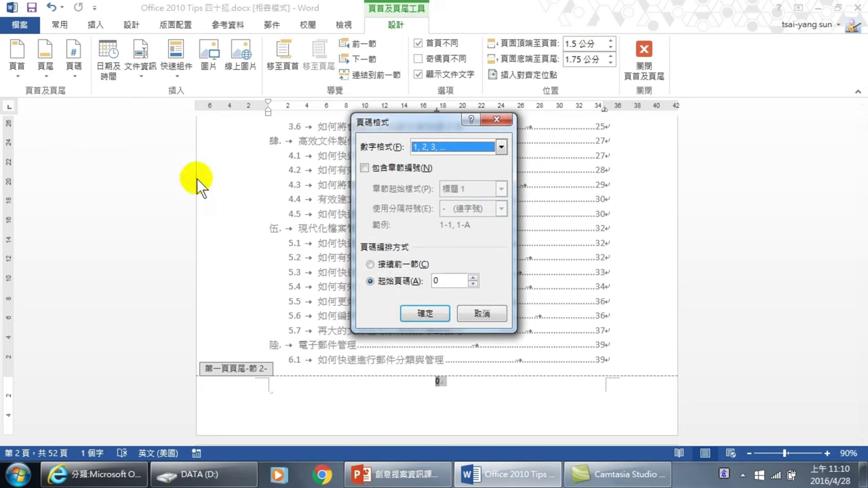
left_click(473, 277)
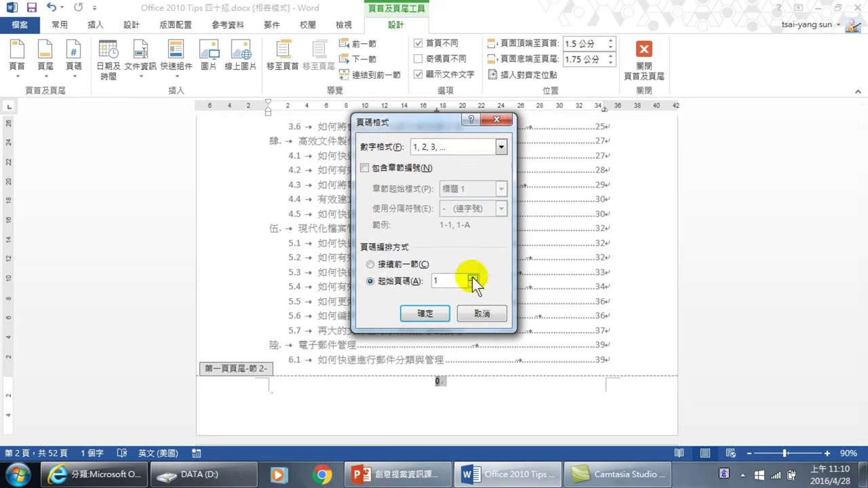
left_click(501, 147)
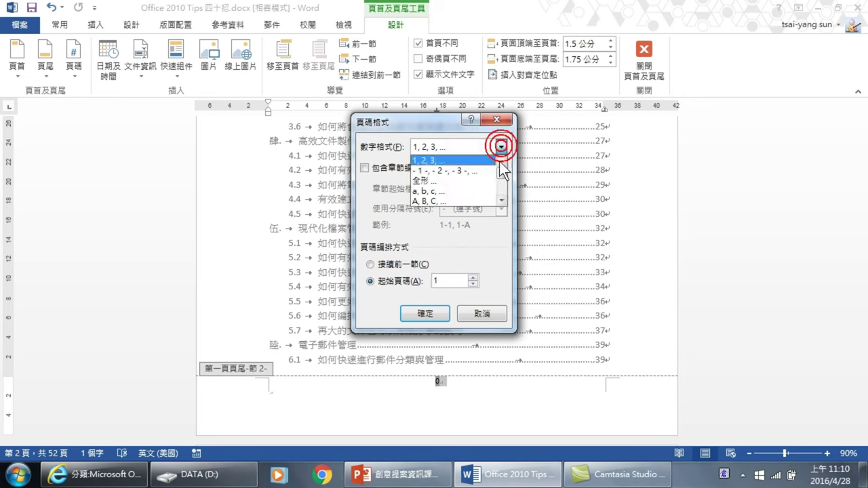
left_click(503, 200)
left_click(503, 200)
left_click(503, 200)
left_click(427, 181)
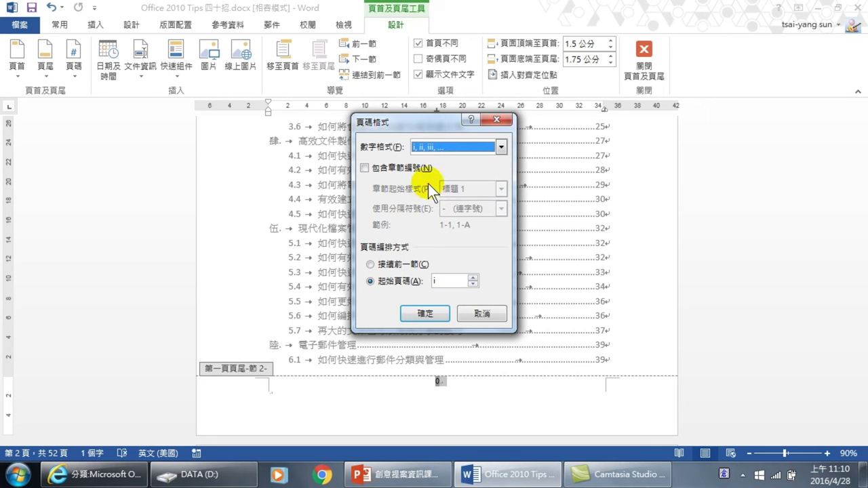
left_click(427, 316)
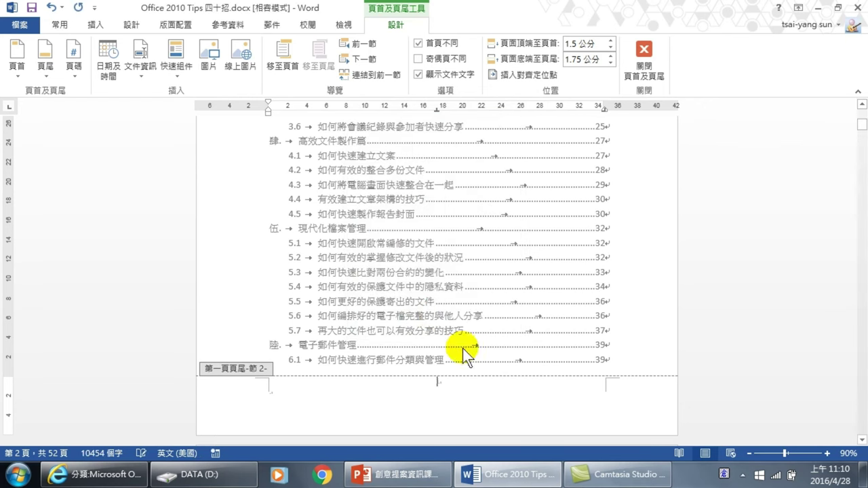
Step: Unlink the page 3 contents footer showing ii from the previous section's footer
left_click(463, 384)
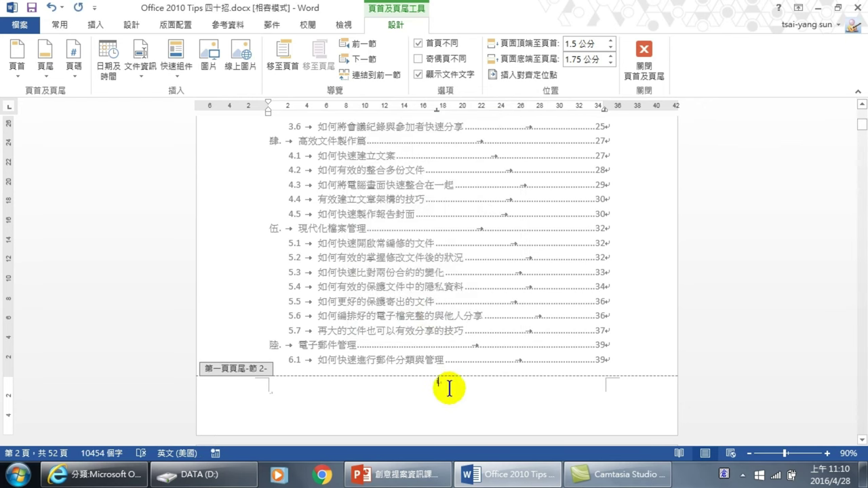
scroll(441, 377, "down", 2)
scroll(442, 377, "down", 6)
scroll(441, 361, "down", 7)
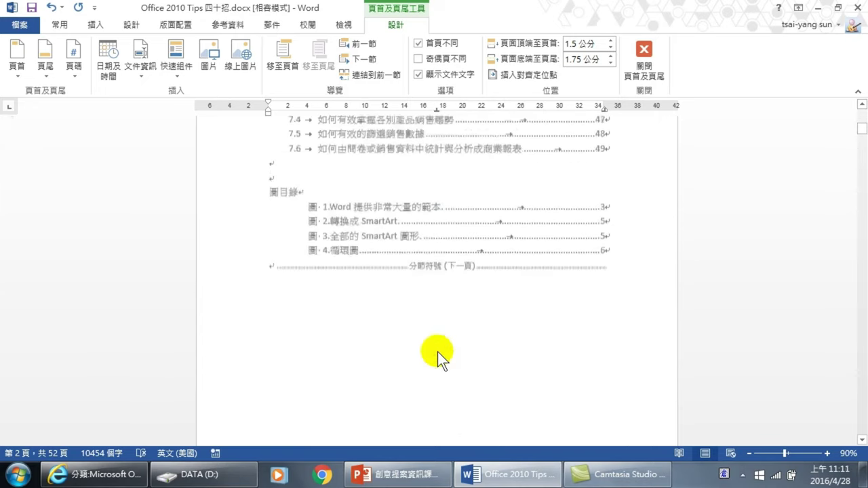
scroll(438, 351, "down", 8)
scroll(437, 349, "down", 3)
left_click(444, 330)
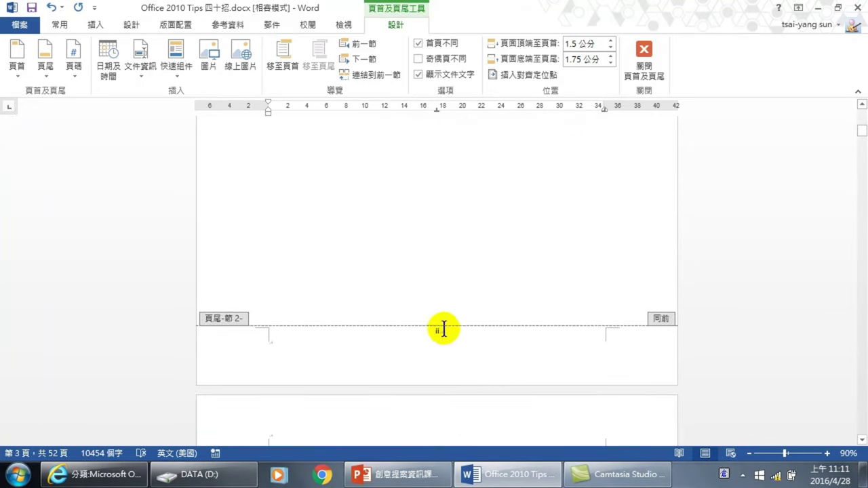
double_click(437, 331)
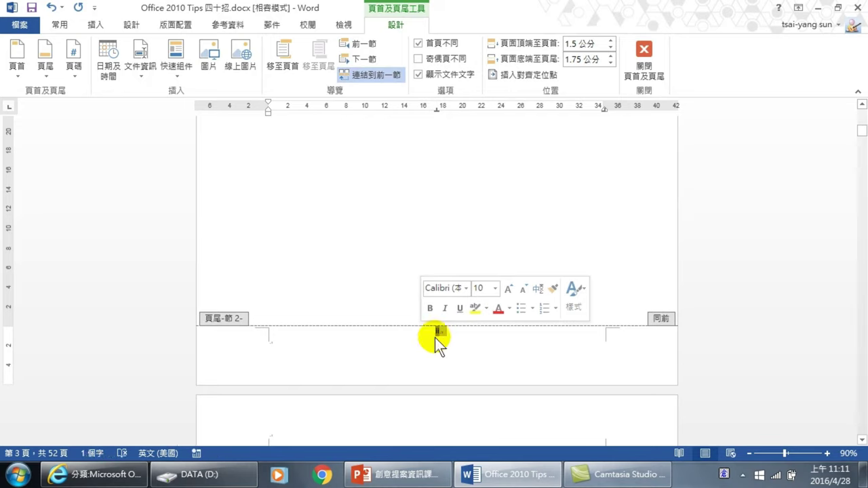
left_click(373, 76)
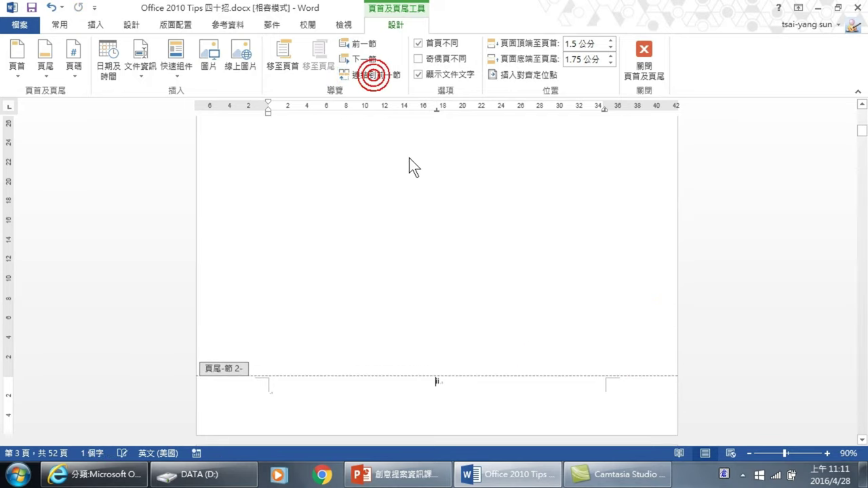
left_click(483, 387)
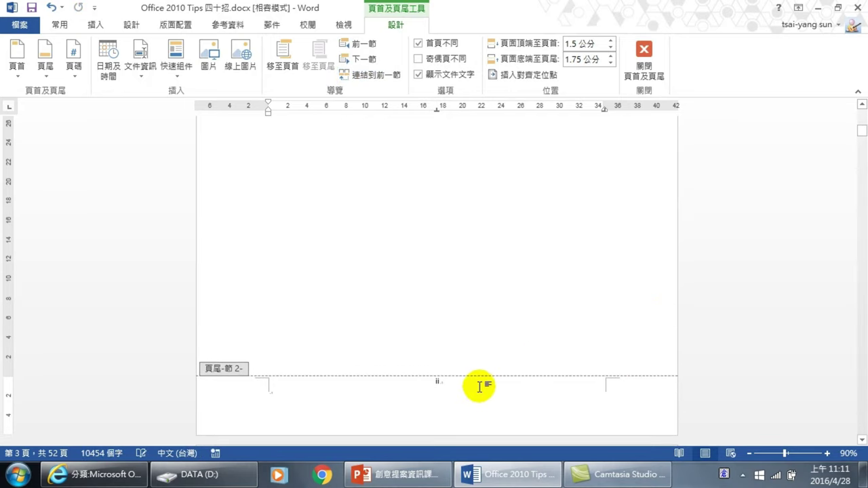
Step: Scroll up to the cover page and close header and footer editing
scroll(477, 366, "up", 5)
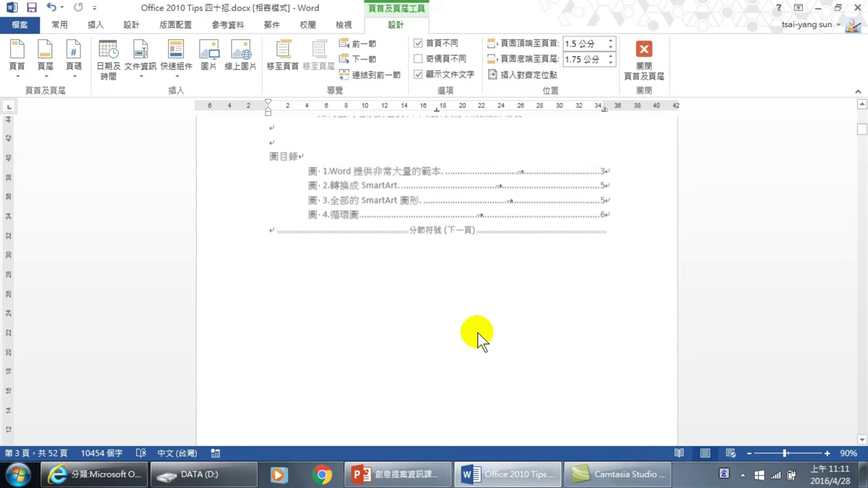
scroll(475, 325, "up", 5)
scroll(461, 298, "up", 5)
scroll(441, 282, "up", 5)
scroll(434, 272, "up", 5)
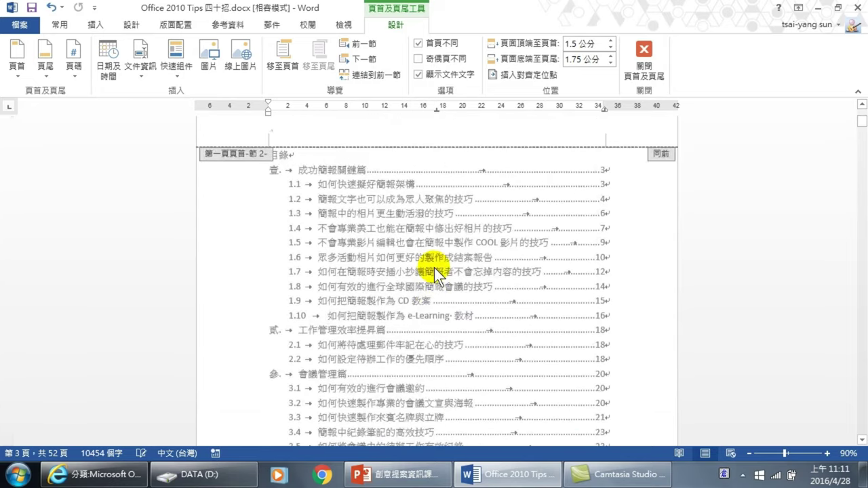
scroll(436, 268, "up", 5)
scroll(448, 285, "up", 3)
scroll(420, 322, "up", 2)
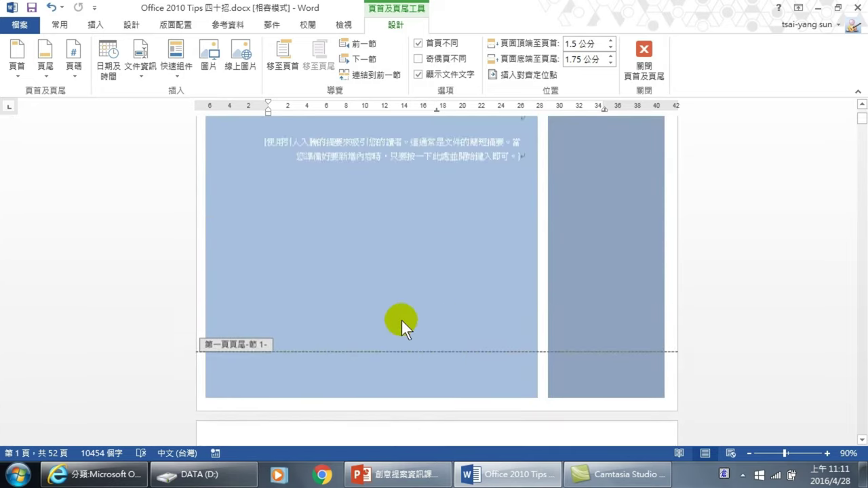
scroll(420, 305, "up", 3)
scroll(492, 303, "down", 3)
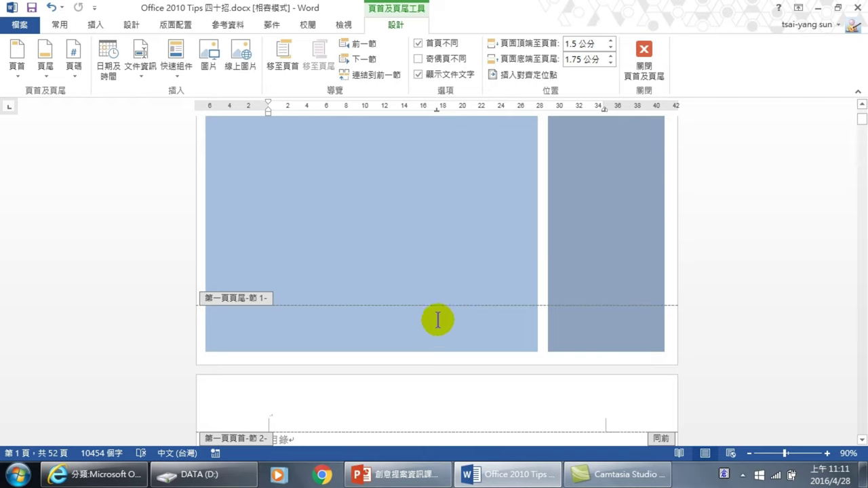
left_click(638, 72)
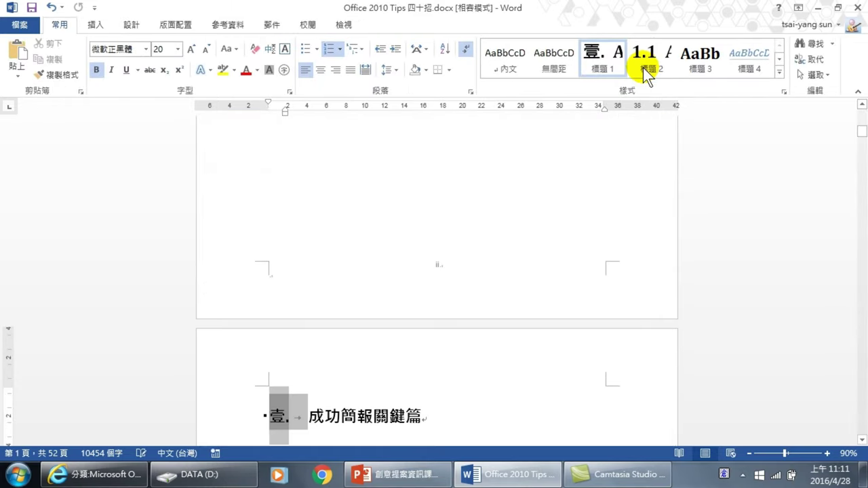
Step: Return to the table of contents, still listing chapter 壹 on page 3, and click an entry
scroll(494, 222, "up", 5)
scroll(491, 222, "up", 5)
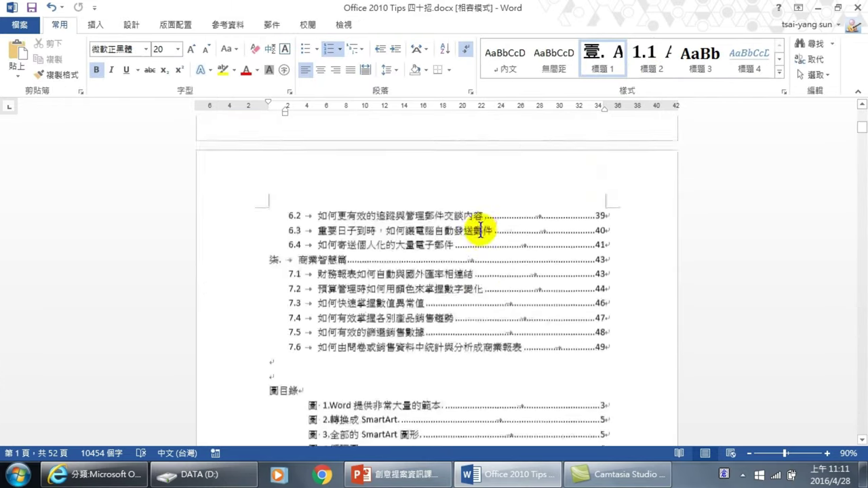
scroll(489, 222, "up", 5)
scroll(486, 222, "up", 5)
scroll(483, 223, "up", 5)
scroll(479, 226, "up", 5)
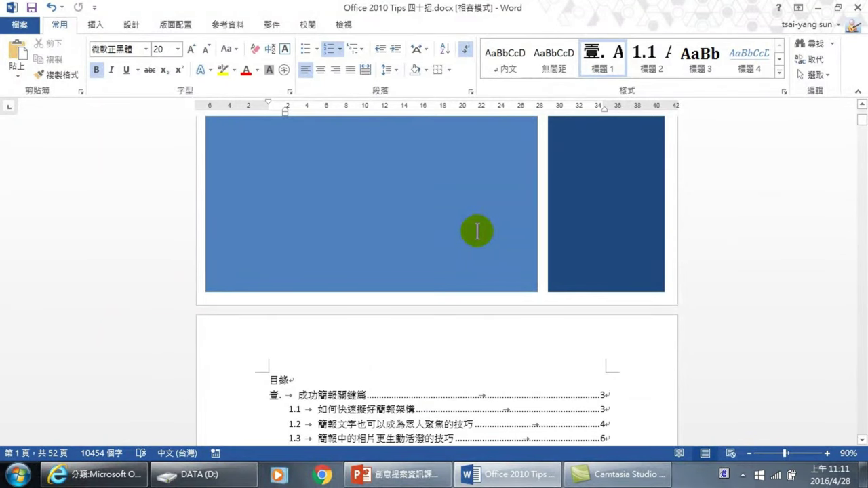
scroll(477, 232, "down", 3)
scroll(475, 229, "down", 1)
scroll(475, 229, "down", 3)
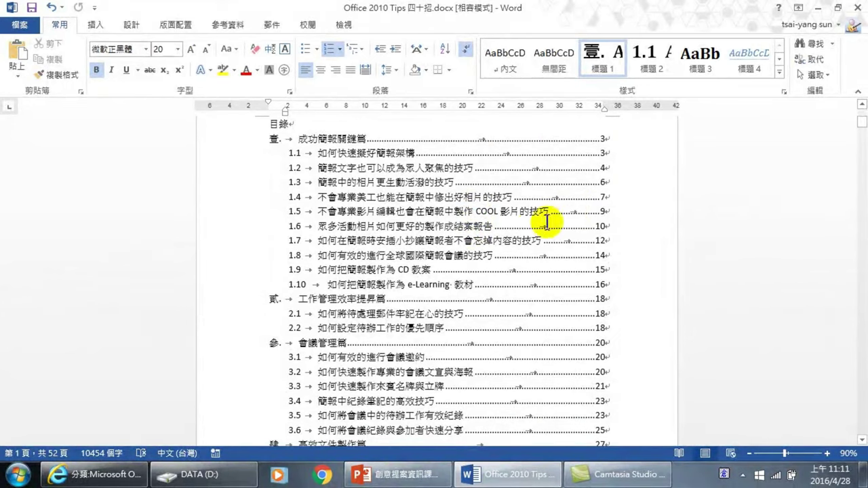
scroll(535, 226, "up", 2)
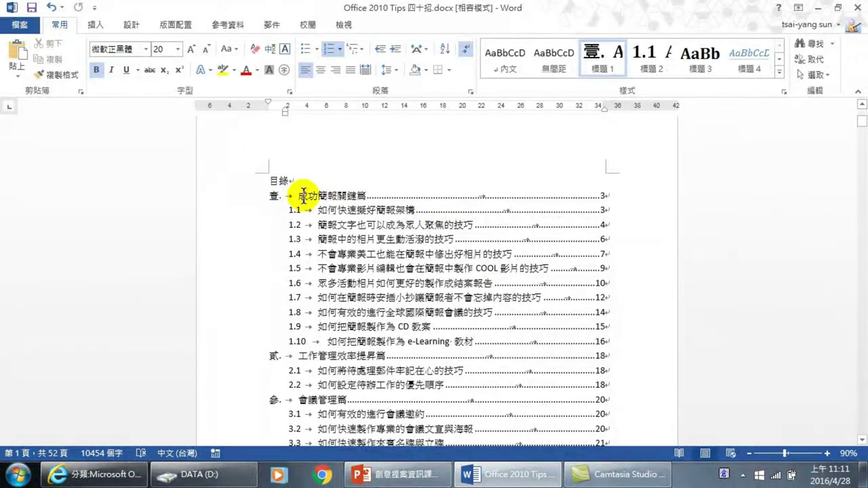
left_click(606, 201)
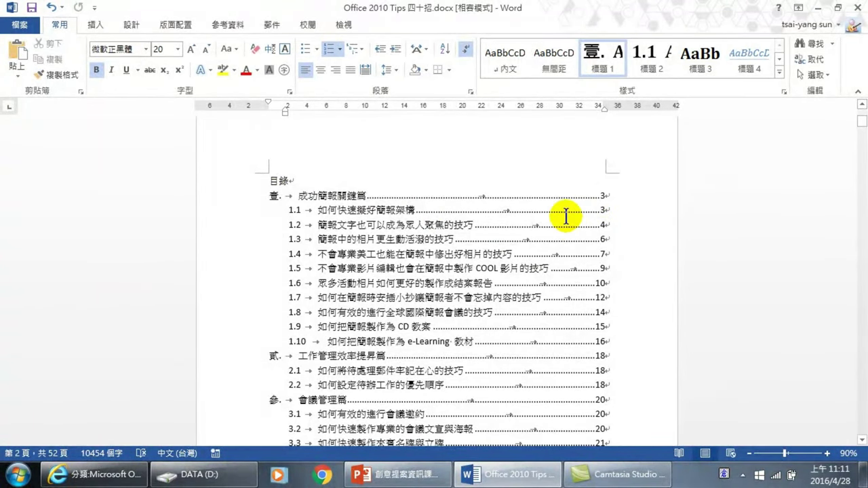
Step: Update the entire table of contents so chapter 壹 shows page 1 and section 1.10 page 14
left_click(423, 250)
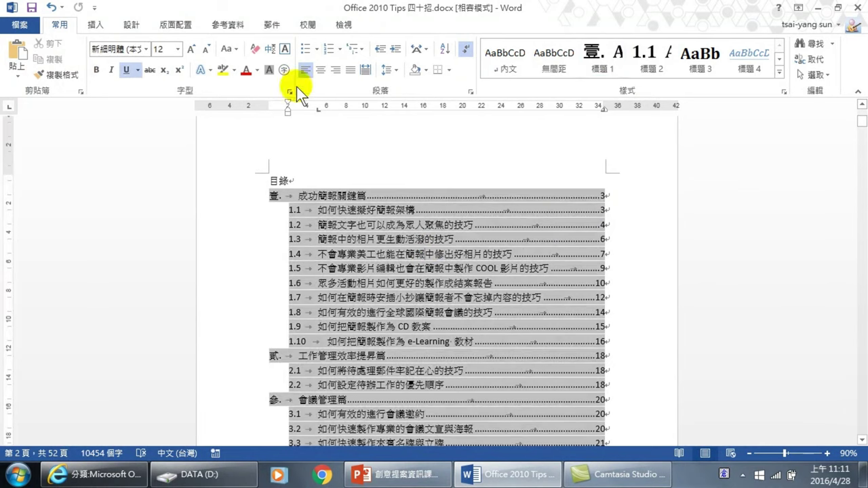
left_click(228, 25)
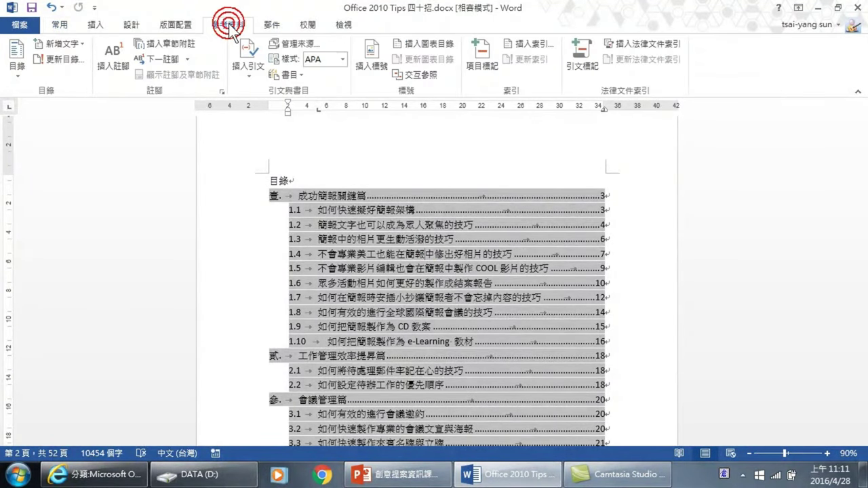
left_click(58, 59)
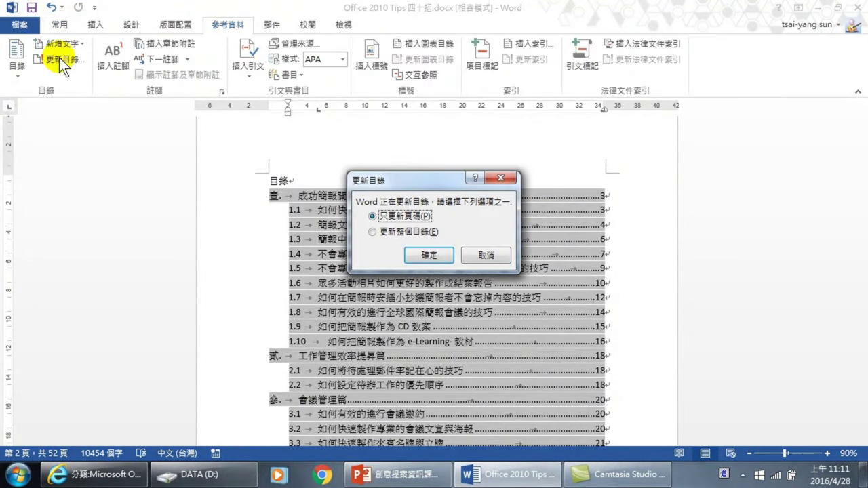
left_click(388, 231)
left_click(428, 255)
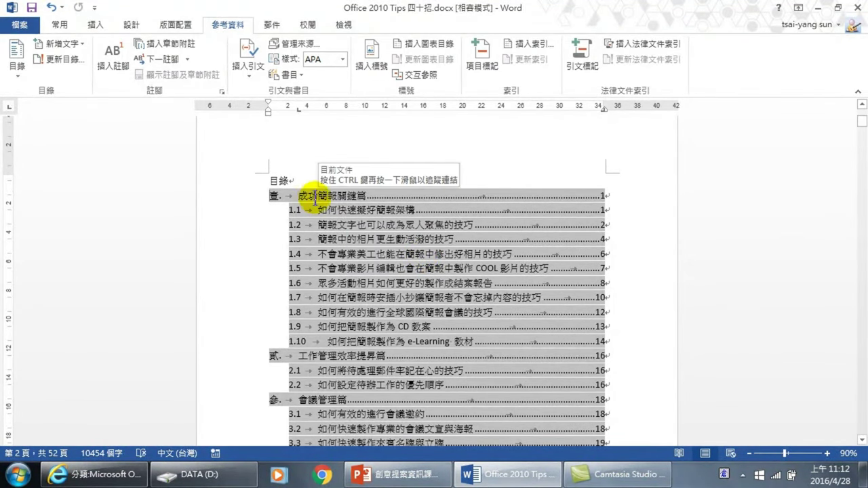
left_click(603, 195)
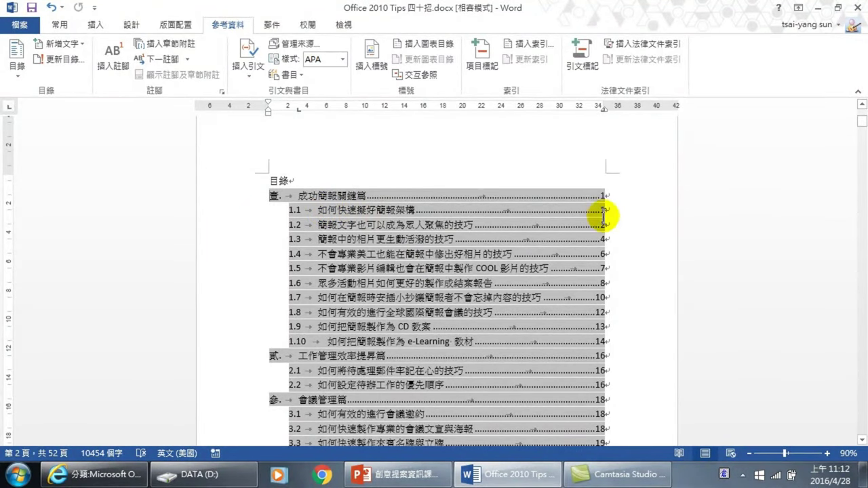
Step: Scroll from the contents page (footer ii) through chapter 壹, confirming body footers read 1, 2 and 3
scroll(577, 227, "down", 2)
scroll(529, 257, "down", 4)
scroll(481, 281, "down", 4)
scroll(459, 294, "down", 4)
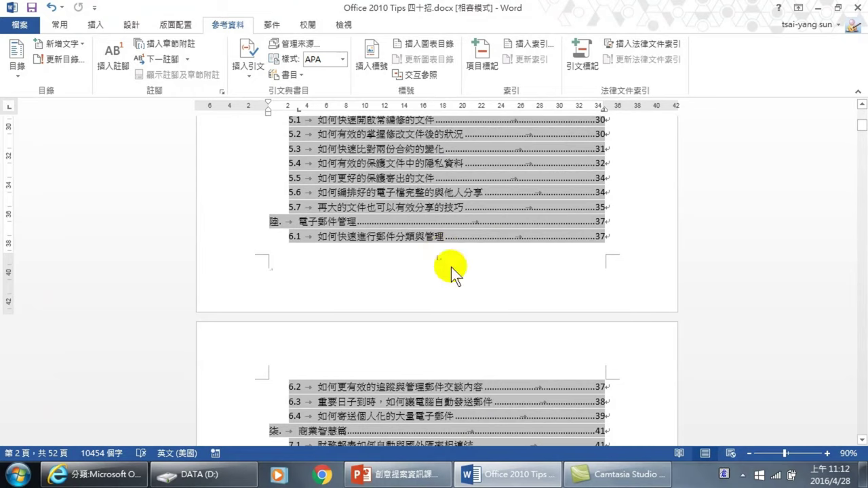
scroll(445, 271, "down", 5)
scroll(446, 281, "down", 2)
scroll(447, 305, "down", 5)
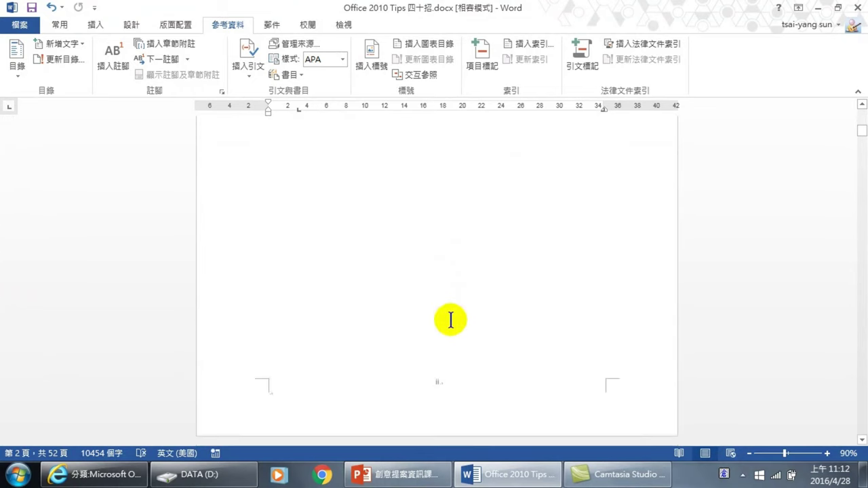
scroll(449, 316, "down", 3)
scroll(439, 274, "down", 4)
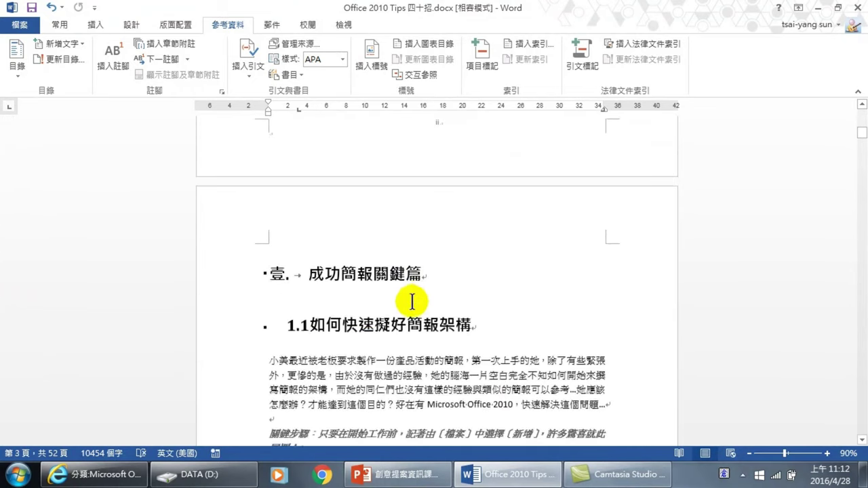
scroll(411, 305, "down", 3)
scroll(442, 354, "down", 5)
scroll(441, 349, "down", 6)
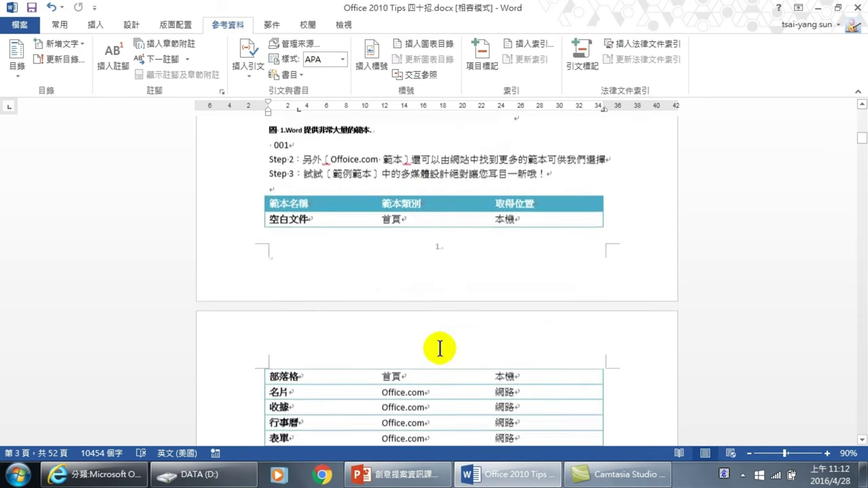
scroll(441, 255, "down", 2)
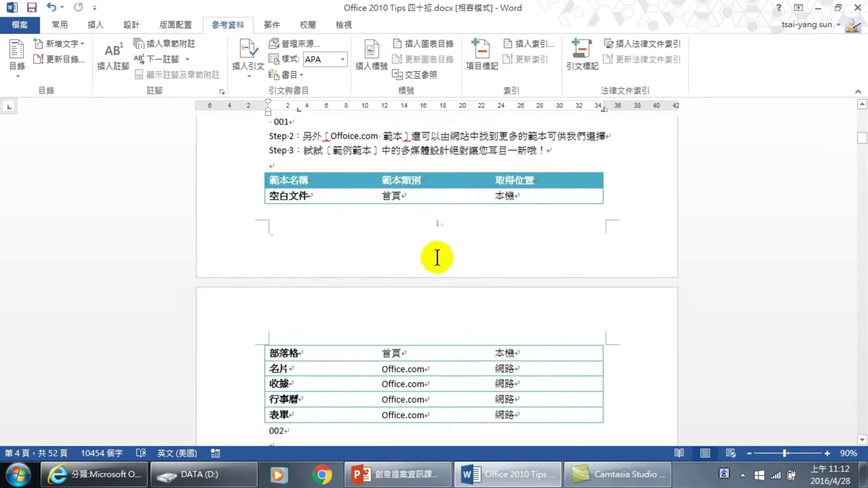
scroll(437, 271, "down", 5)
scroll(431, 285, "down", 4)
scroll(439, 293, "down", 3)
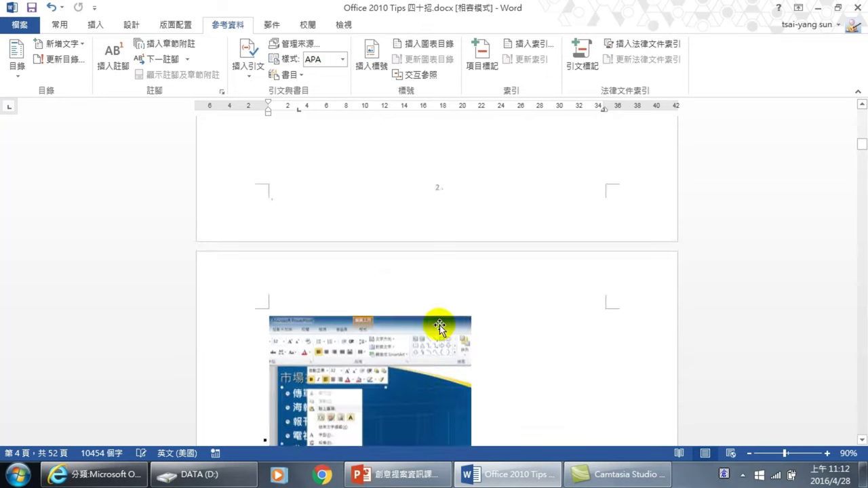
scroll(442, 276, "down", 4)
scroll(442, 330, "down", 5)
scroll(440, 329, "down", 3)
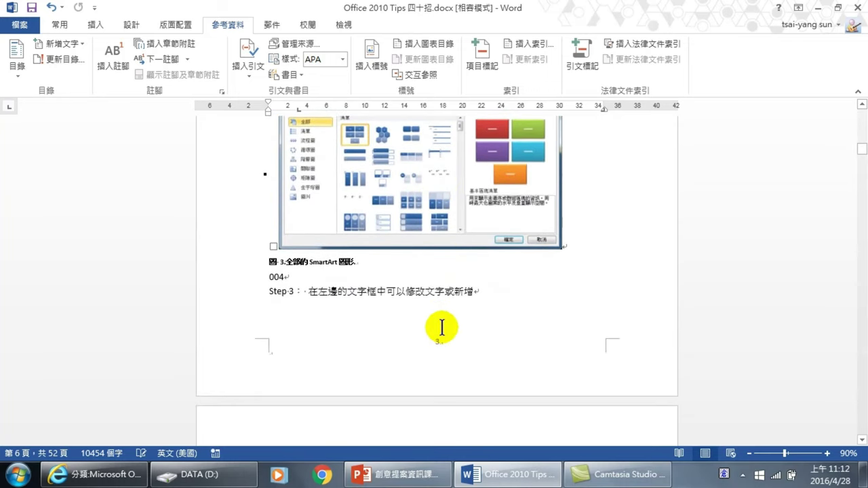